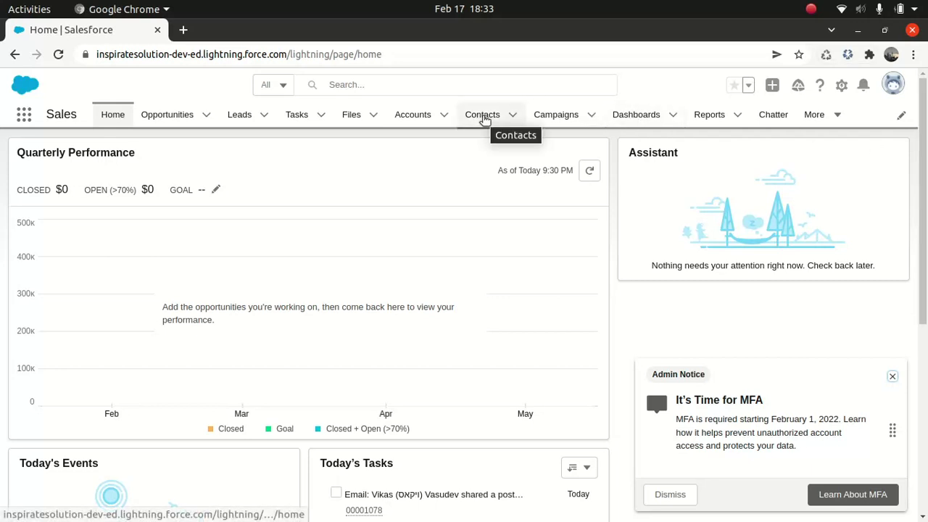
Find the Cases object among the available apps and items and open its record list.
left_click(24, 114)
type("case")
left_click(44, 239)
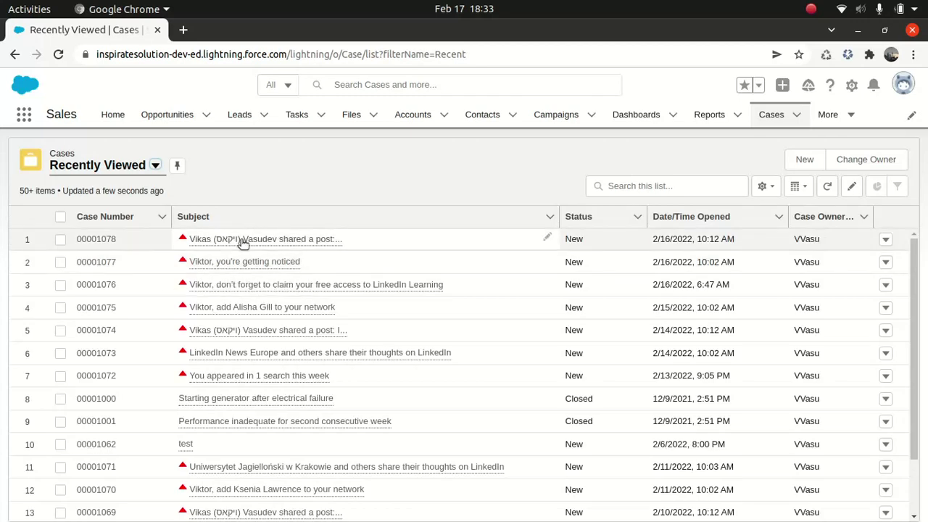
mouse_move(244, 238)
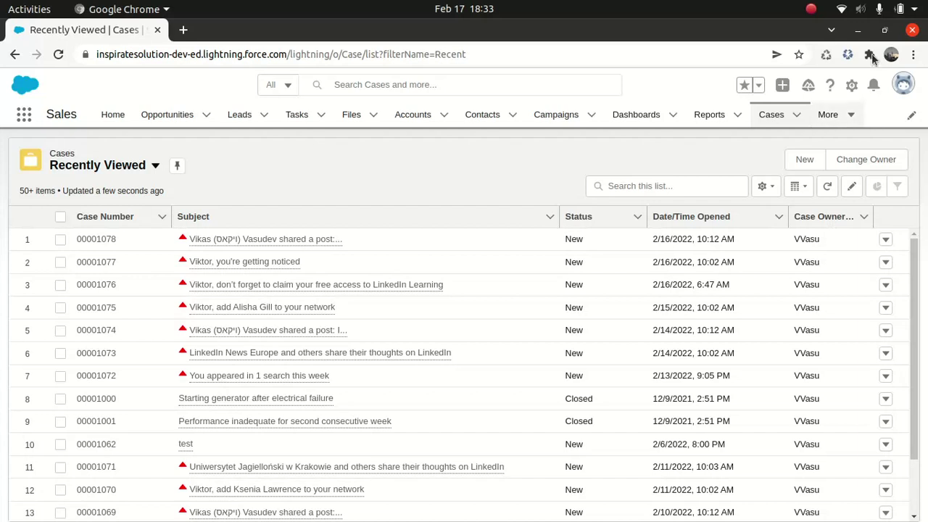
Open Setup for the current app and go to the Flows page under Process Automation.
left_click(853, 85)
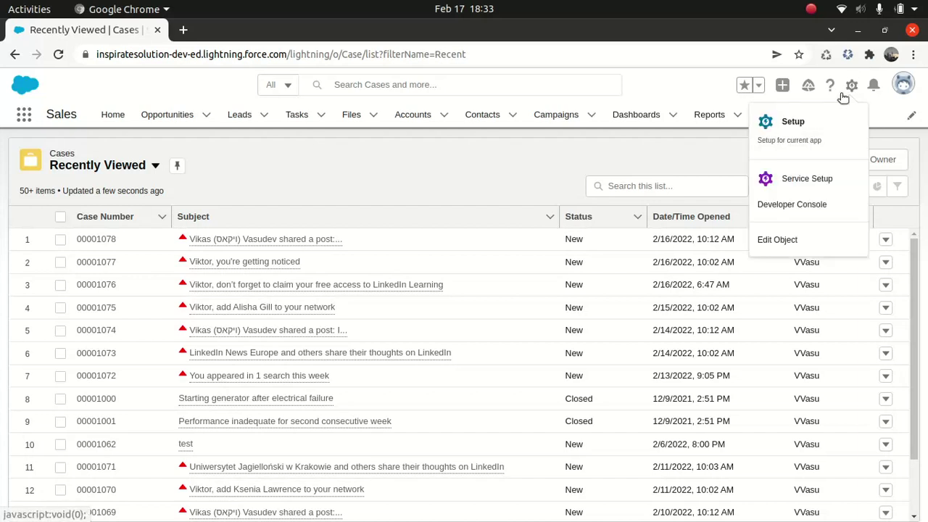
left_click(800, 136)
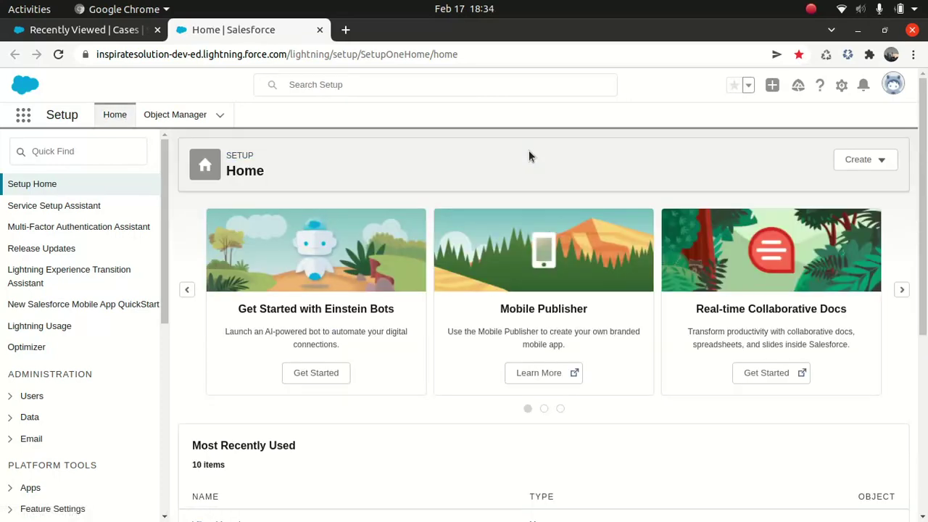
left_click(81, 153)
type("flow")
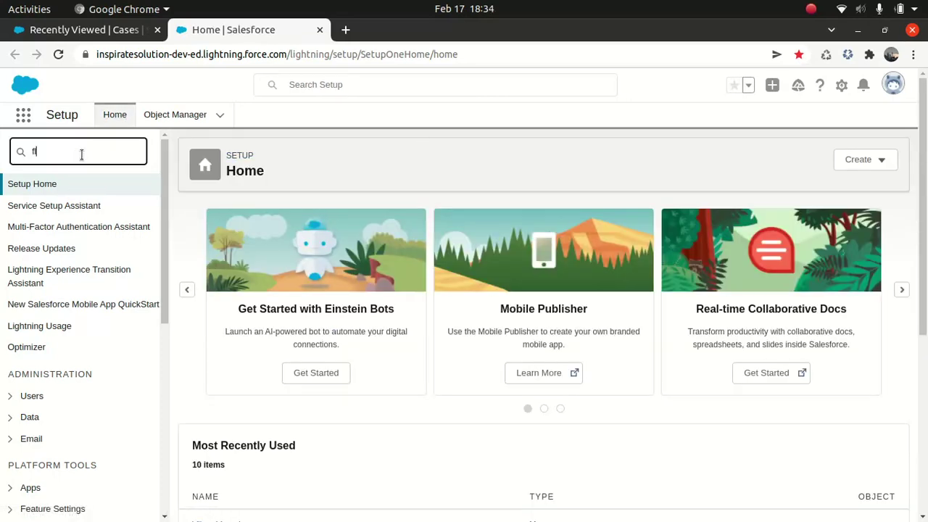
left_click(48, 290)
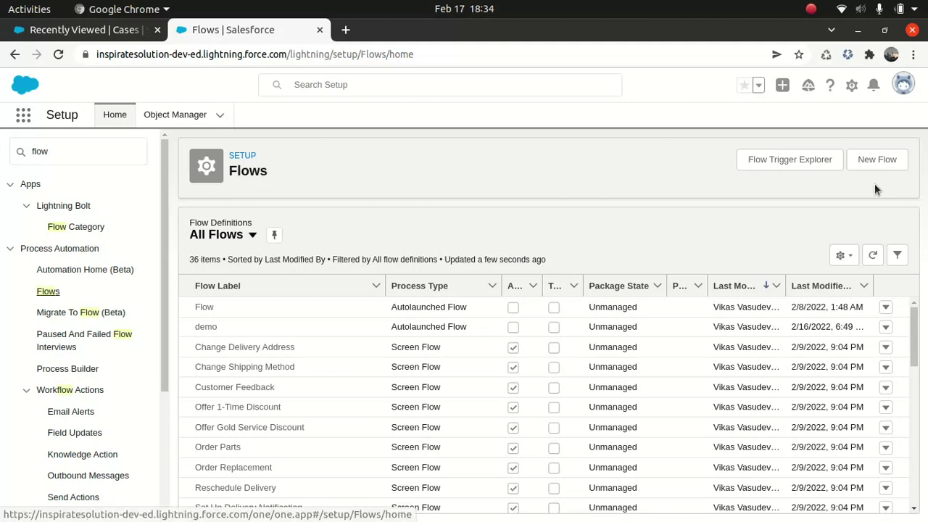
Create a new flow of the type Autolaunched Flow (No Trigger).
left_click(884, 163)
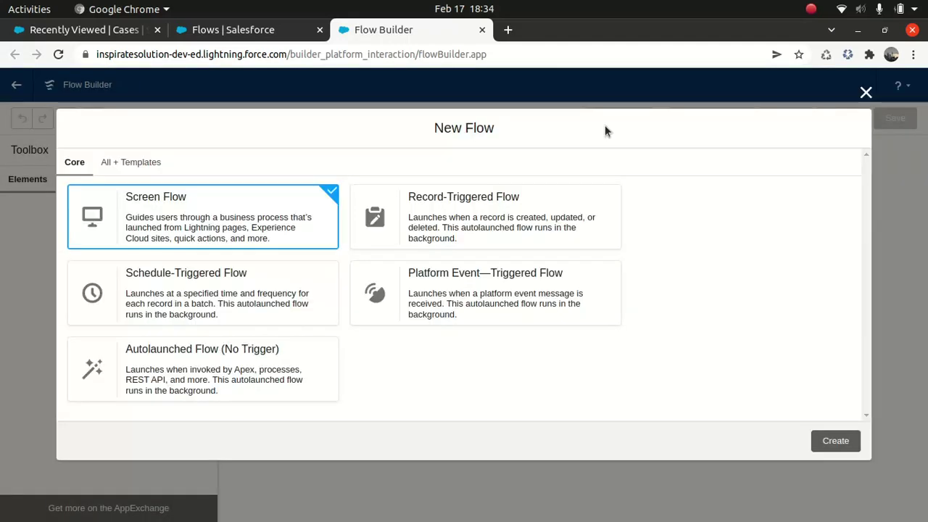
left_click(187, 377)
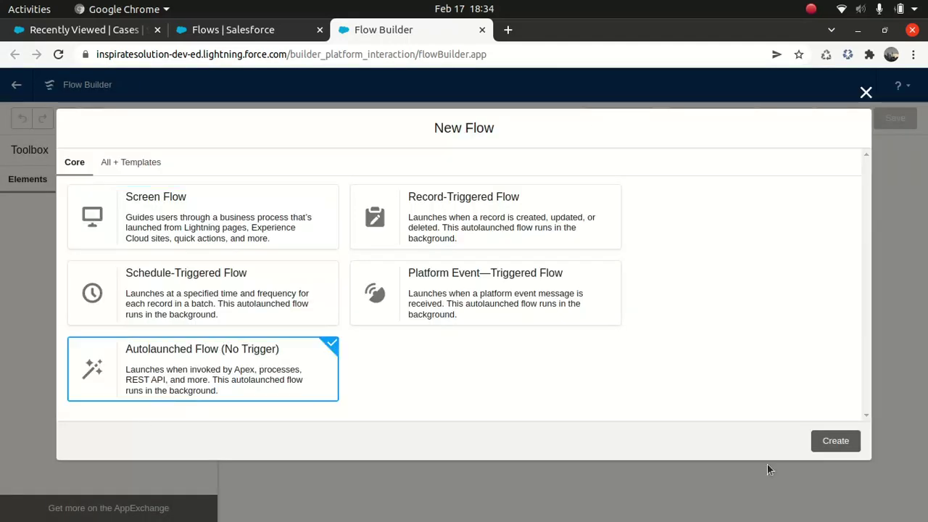
left_click(835, 441)
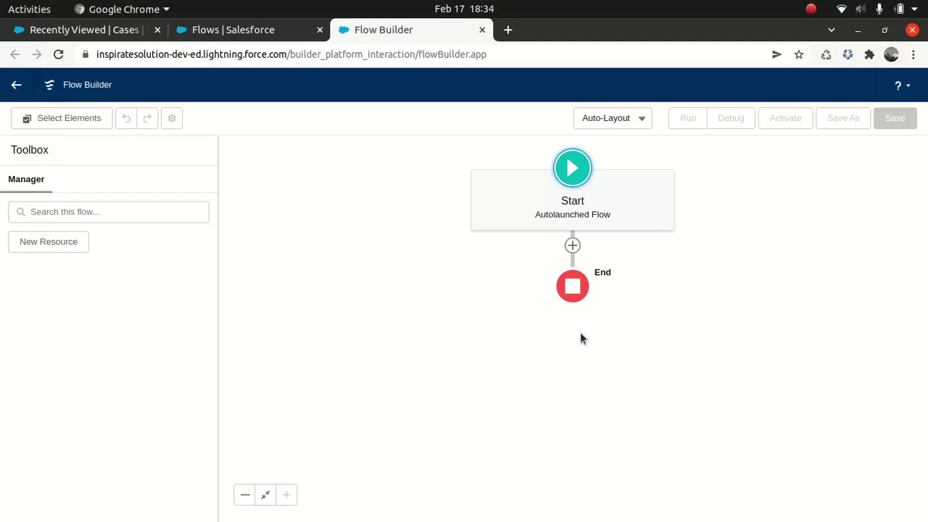
Add a Get Records element after Start, labelled GetCase with the description "Get Case record".
left_click(571, 245)
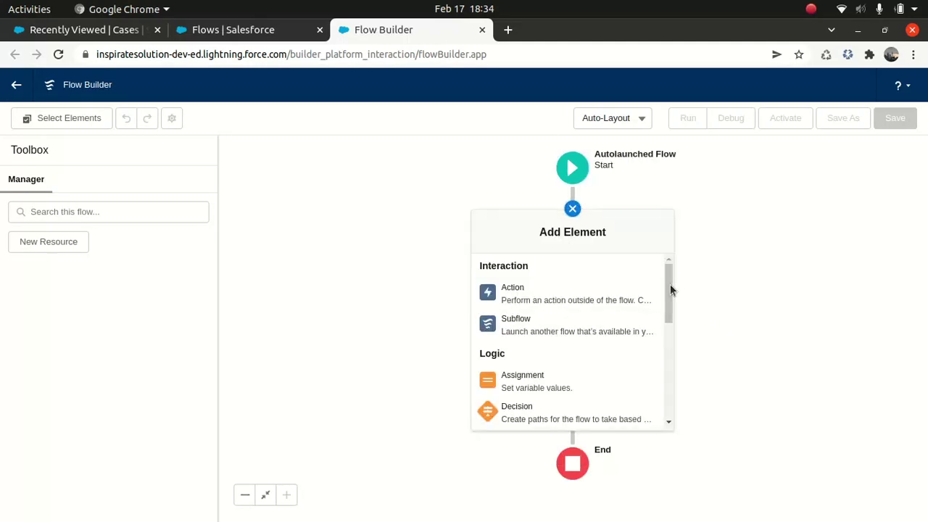
left_click_drag(666, 283, 671, 392)
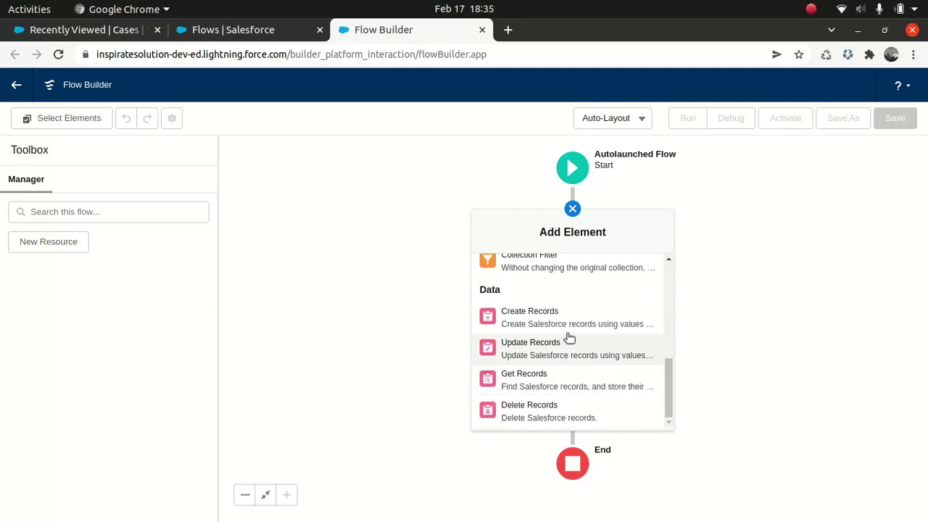
left_click(537, 383)
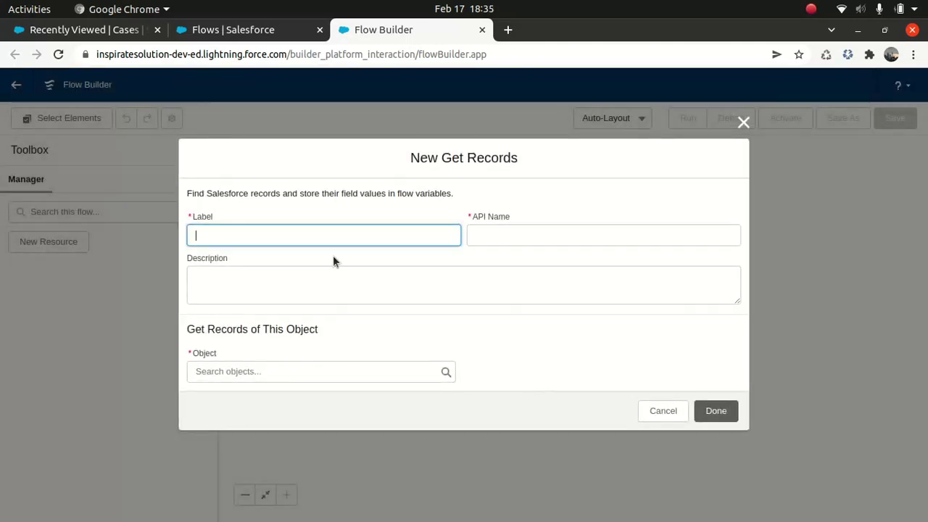
type("GetCase")
key("Tab")
left_click(286, 289)
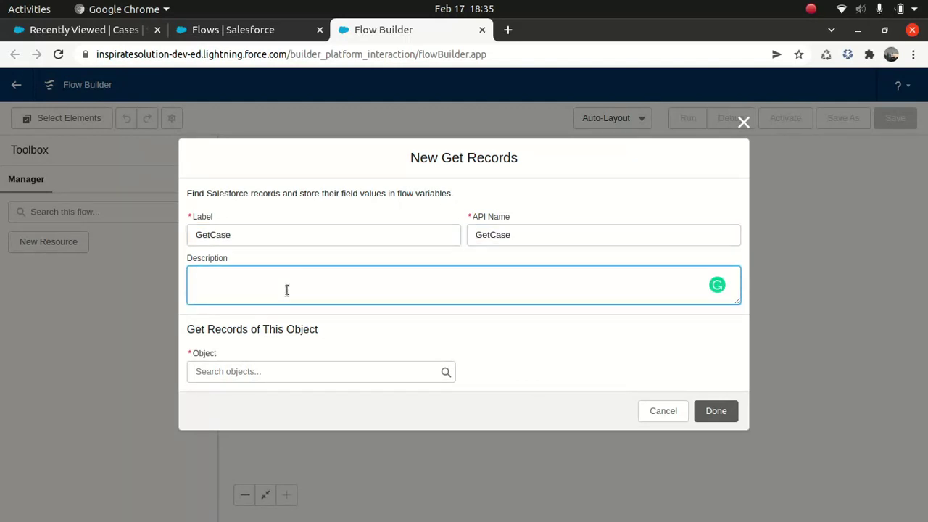
type("Get Case record")
Configure GetCase to retrieve all Case records without conditions and store all records, and finish the element.
left_click(284, 375)
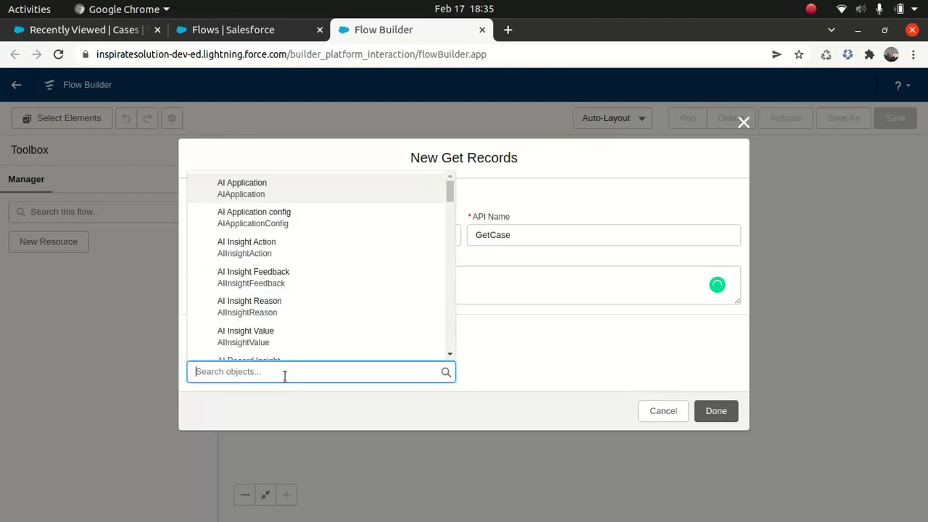
type("case")
left_click(229, 304)
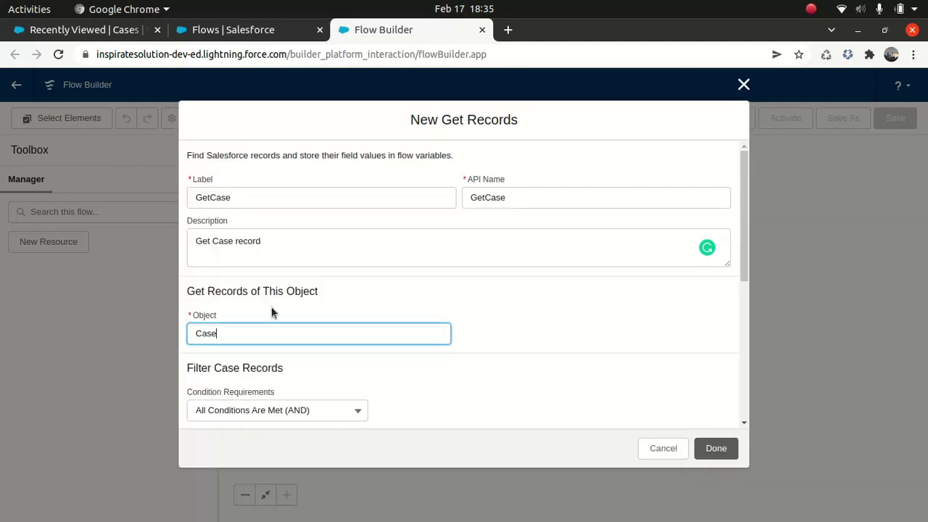
left_click_drag(743, 251, 737, 321)
left_click(335, 266)
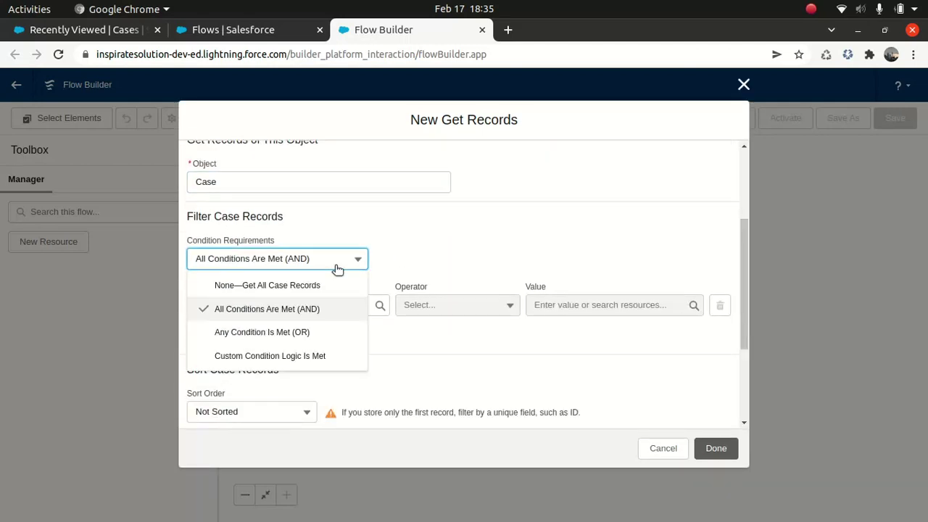
left_click(278, 284)
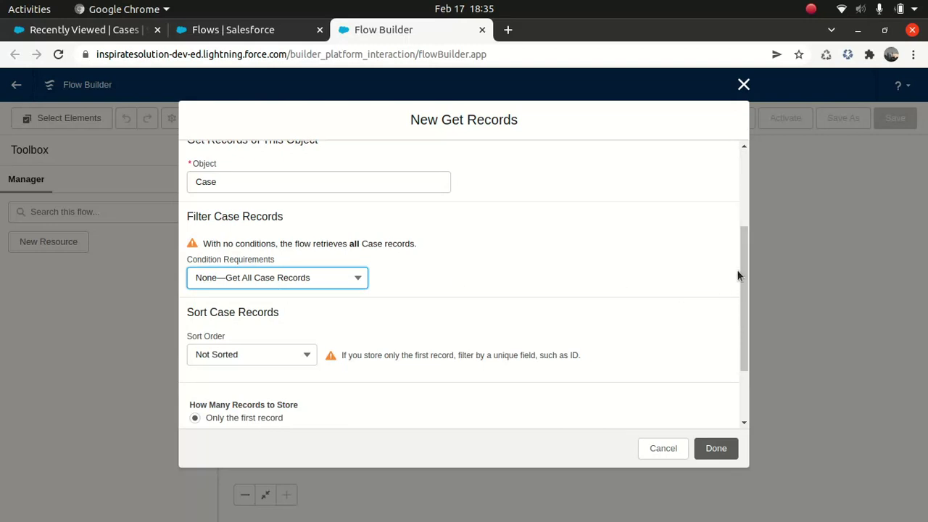
scroll(734, 271, "down", 2)
left_click(214, 343)
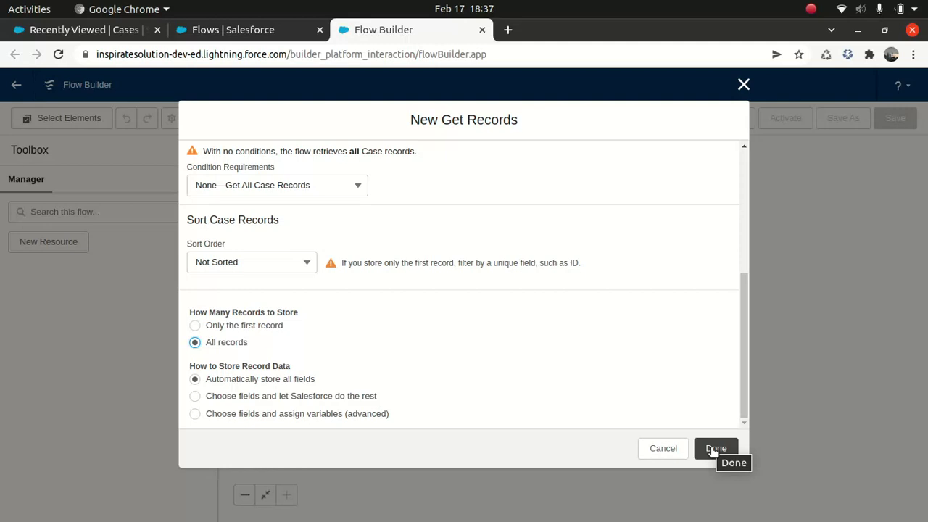
left_click(714, 448)
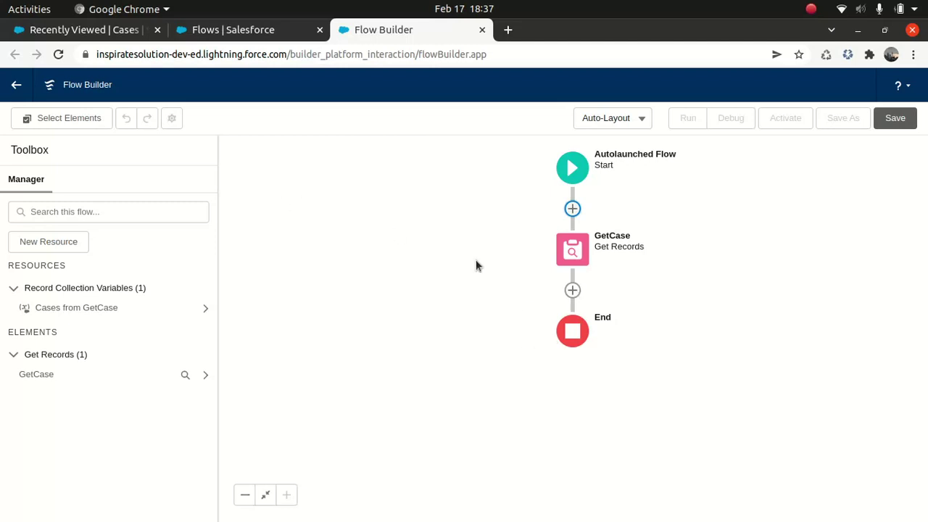
Add a Collection Filter element after GetCase, labelled "Get New Cases Filtered".
left_click(572, 291)
left_click_drag(663, 360, 666, 411)
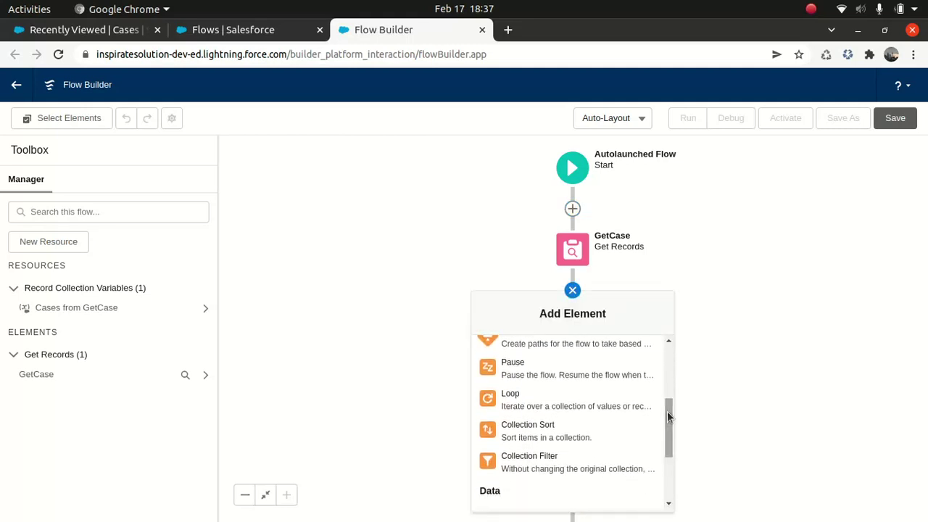
left_click(536, 470)
type("Get Ca")
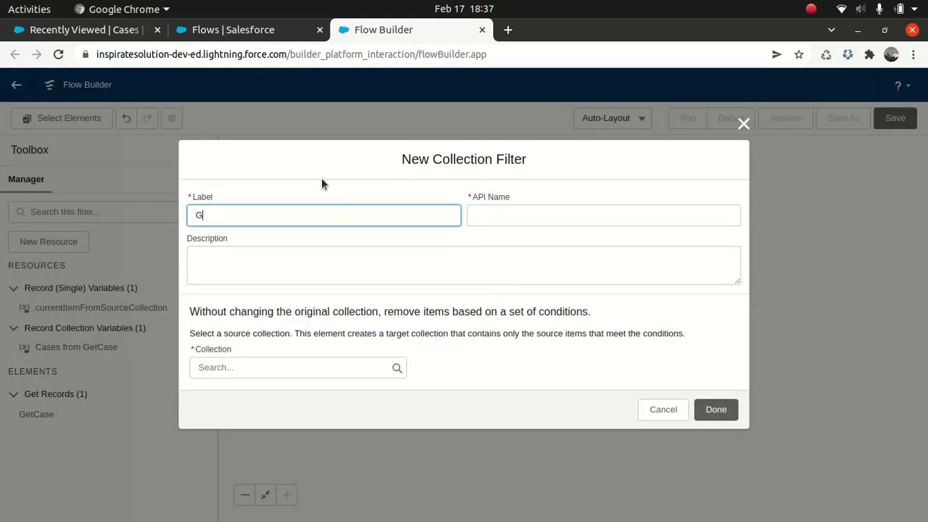
key("BackSpace")
key("BackSpace")
type("New Cases")
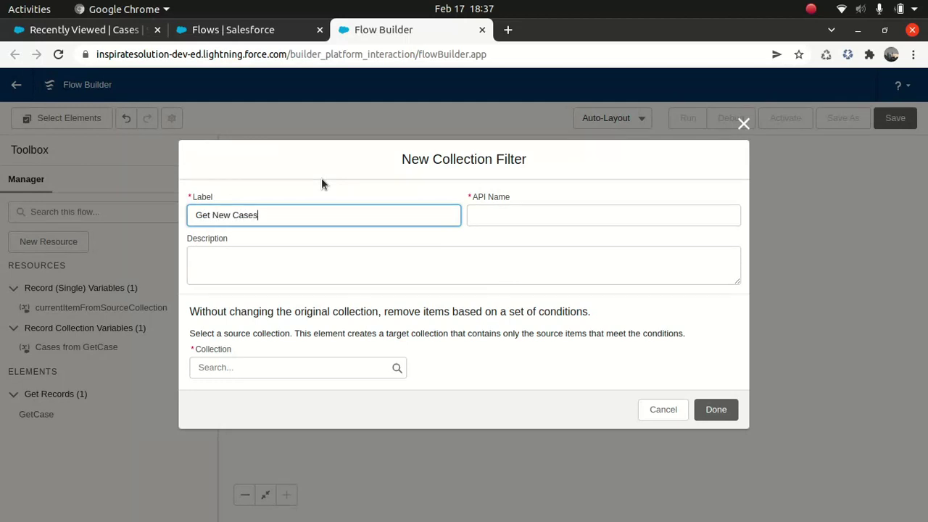
type(" Filtered")
key("Tab")
Copy the filter's label into its description and choose Cases from GetCase as the source collection.
left_click_drag(316, 216, 182, 218)
key("ctrl+c")
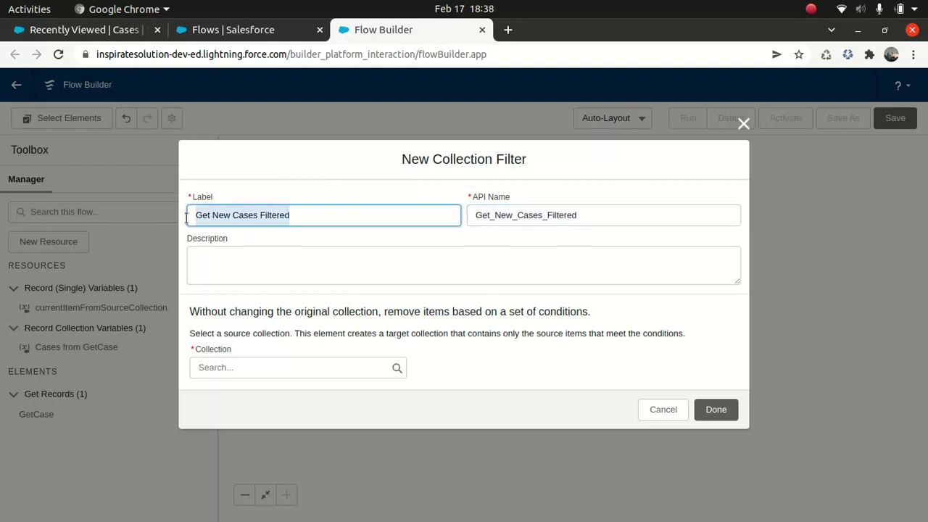
left_click(259, 270)
key("ctrl+v")
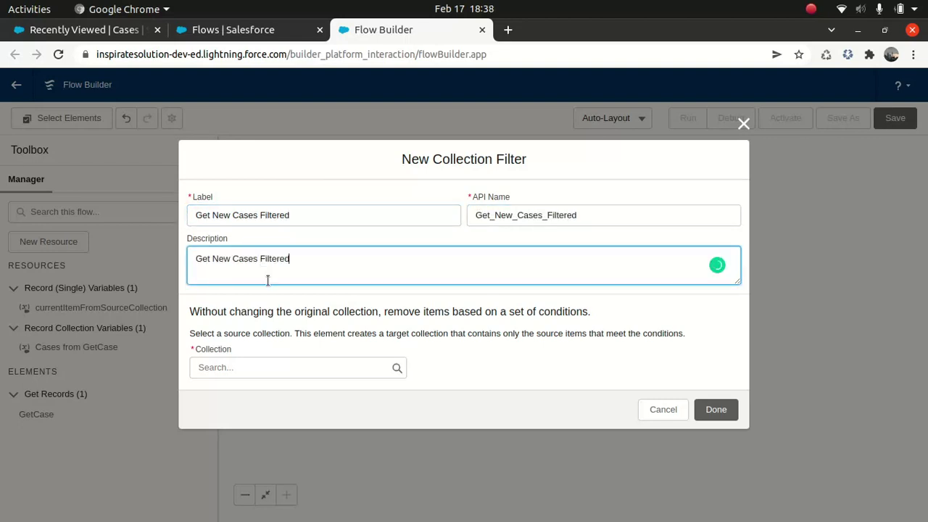
left_click(285, 368)
left_click(272, 415)
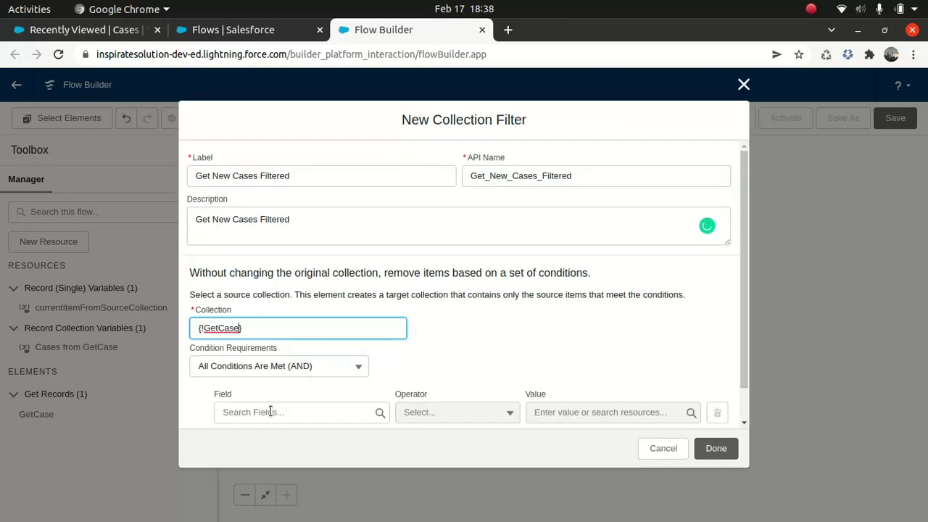
Set the filter condition's field to Type with the operator Equals and look through the available values.
left_click(290, 411)
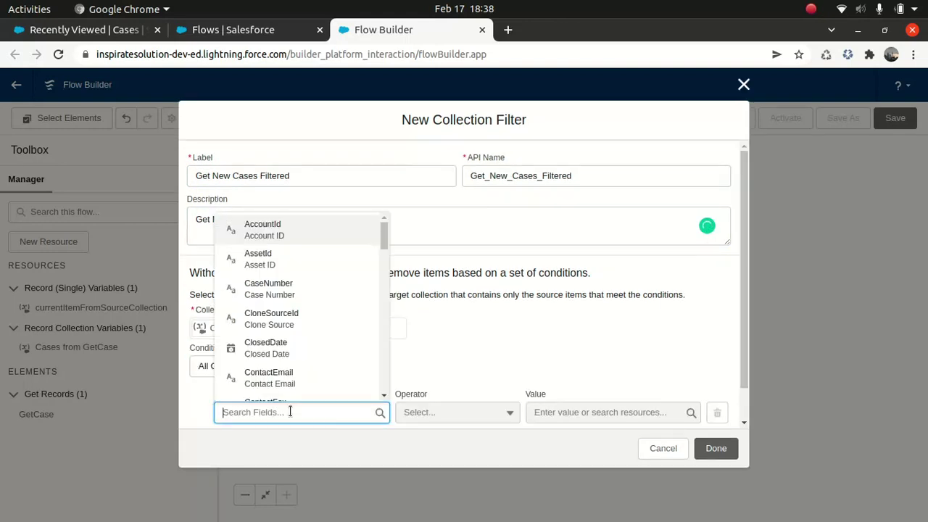
type("tye")
key("BackSpace")
key("BackSpace")
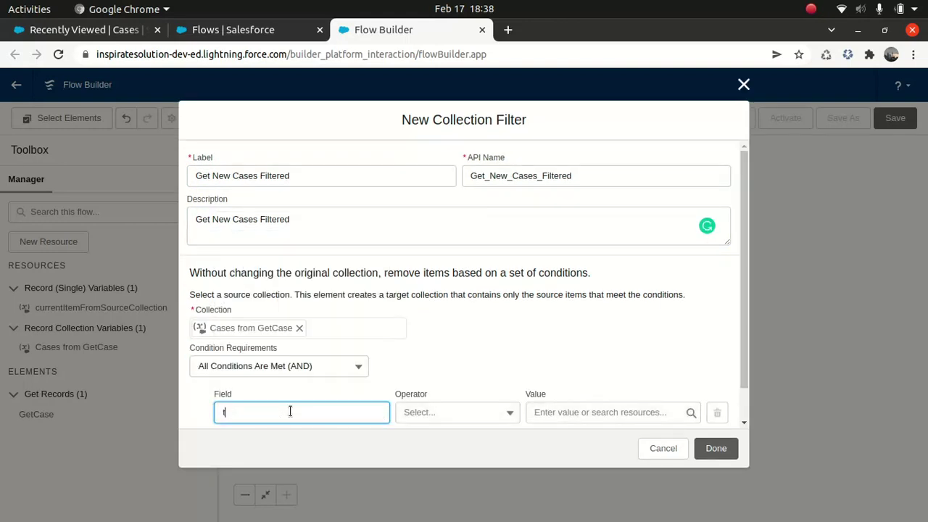
key("BackSpace")
type("ty")
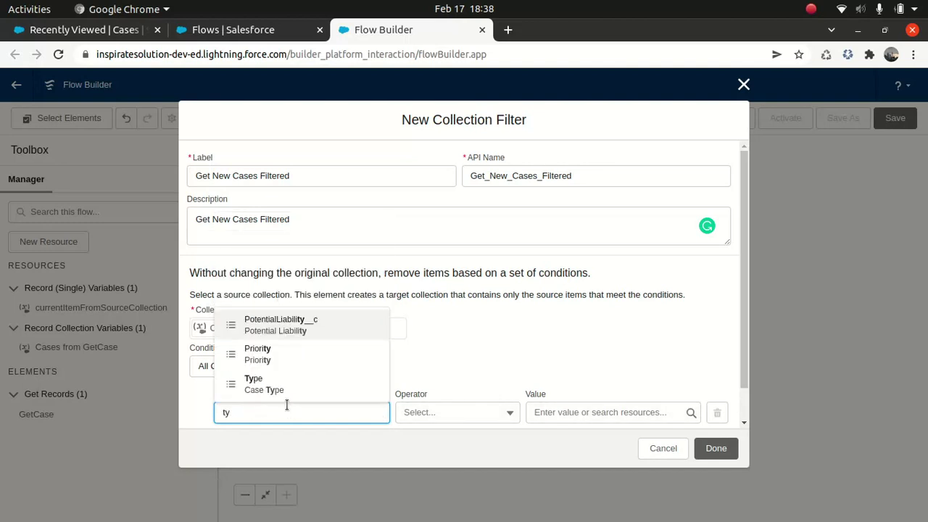
left_click(265, 381)
left_click(489, 412)
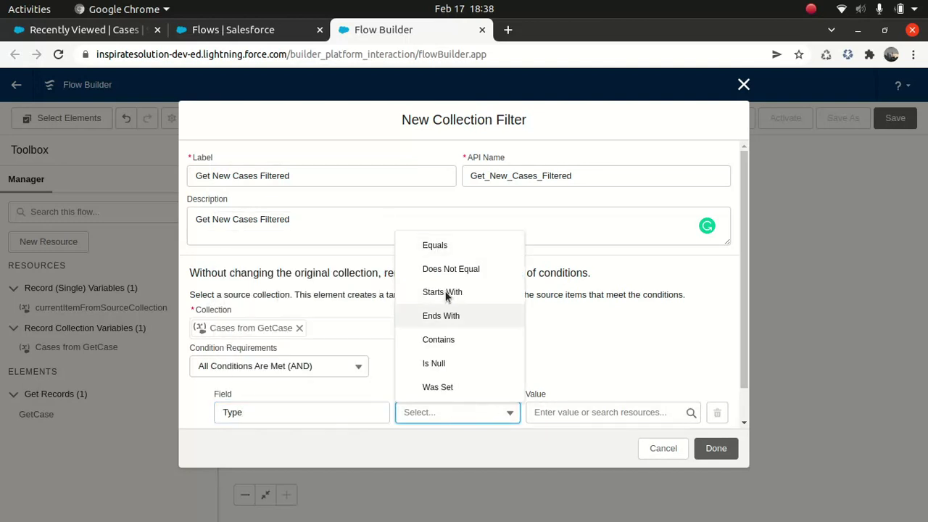
left_click(439, 245)
left_click(580, 408)
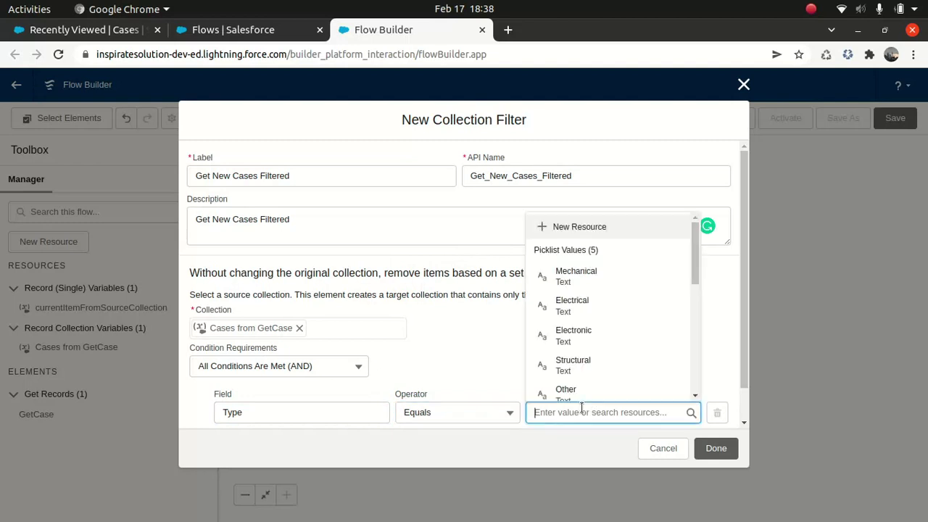
scroll(693, 261, "down", 4)
scroll(661, 276, "up", 3)
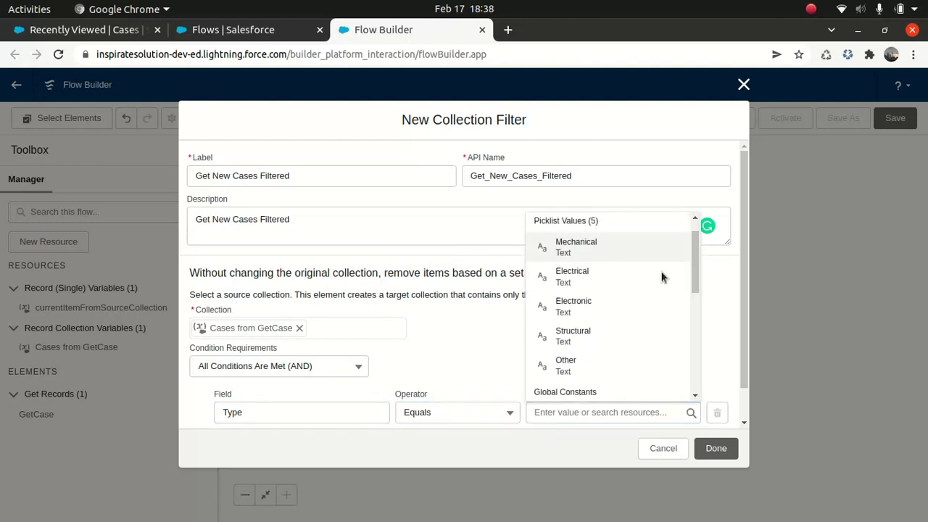
Change the condition's field to Status, set its value to New, and try to confirm the collection filter.
left_click(280, 408)
type("sta")
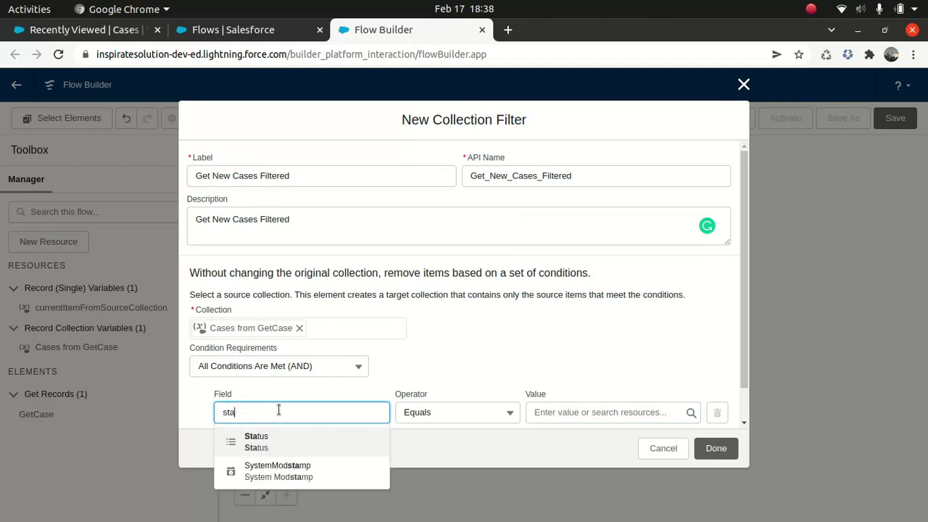
left_click(261, 441)
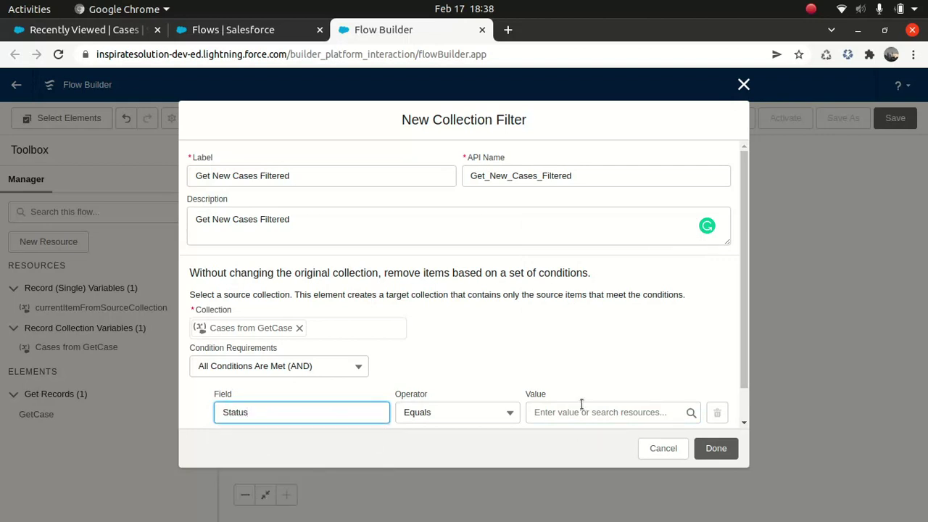
left_click(582, 410)
left_click(566, 275)
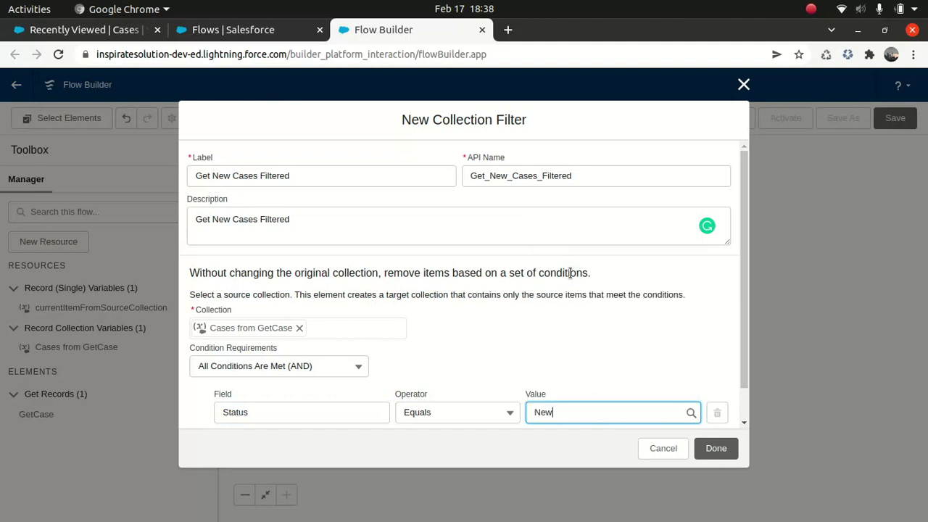
left_click(715, 449)
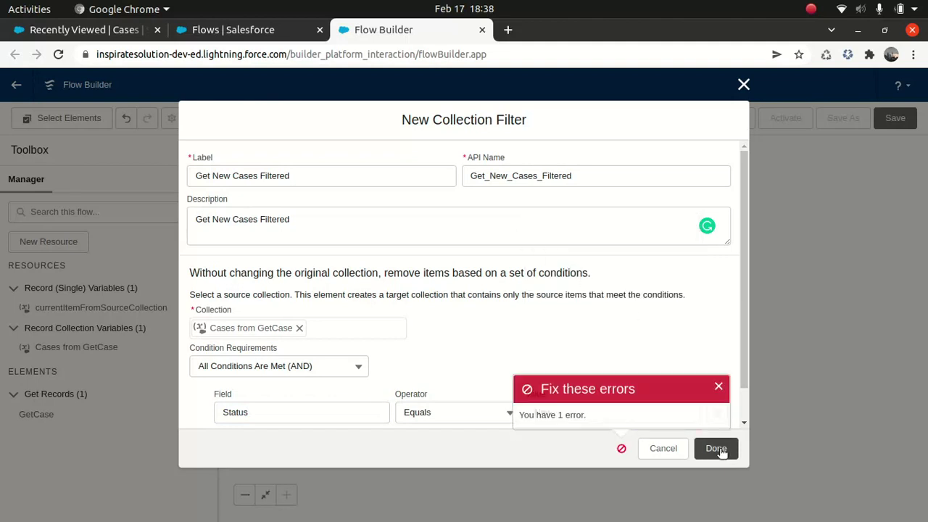
Dismiss the error notice, check the Status Equals New condition, and confirm the collection filter.
left_click_drag(743, 376, 743, 406)
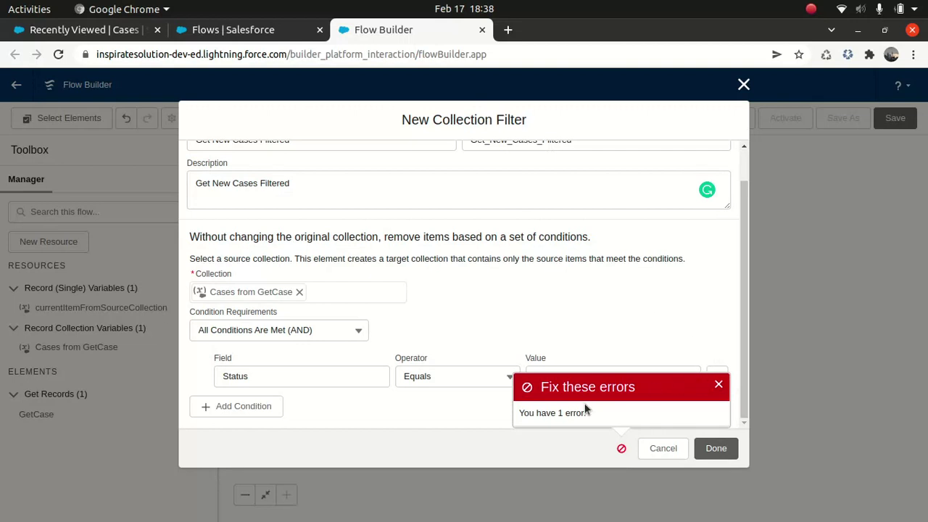
left_click(719, 383)
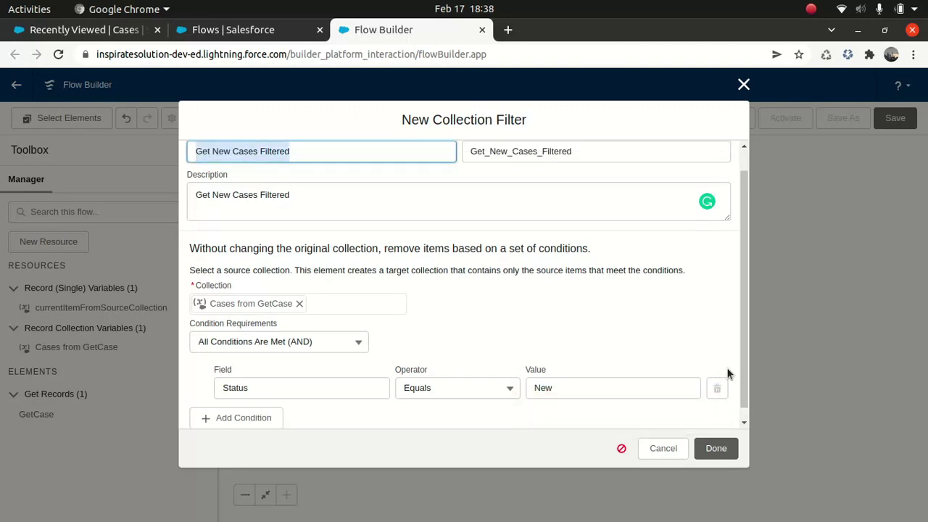
left_click_drag(745, 313, 758, 363)
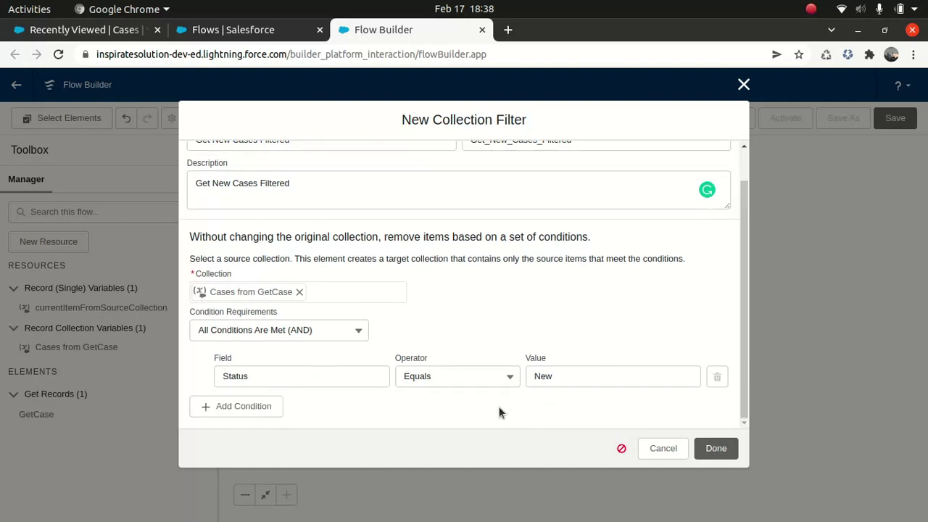
left_click(709, 452)
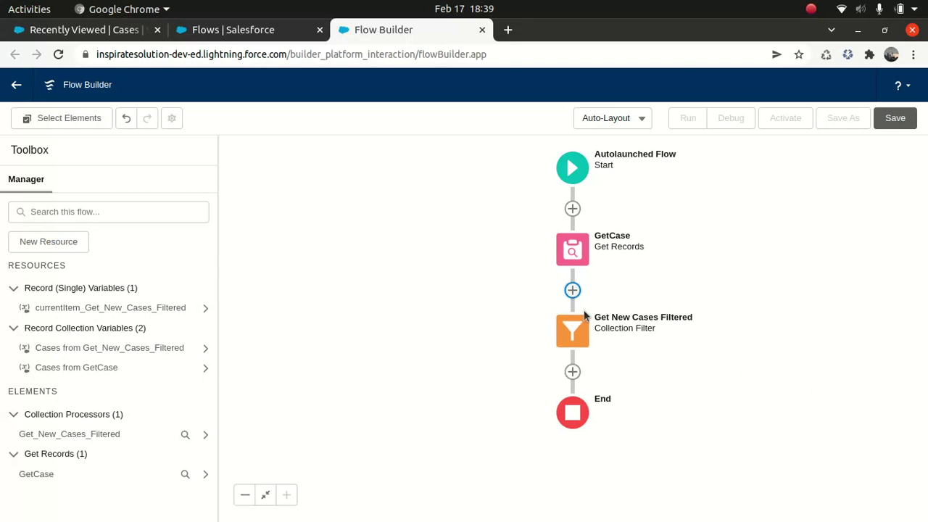
Add a second Collection Filter element after Get New Cases Filtered, labelled "Get case status working".
left_click(573, 372)
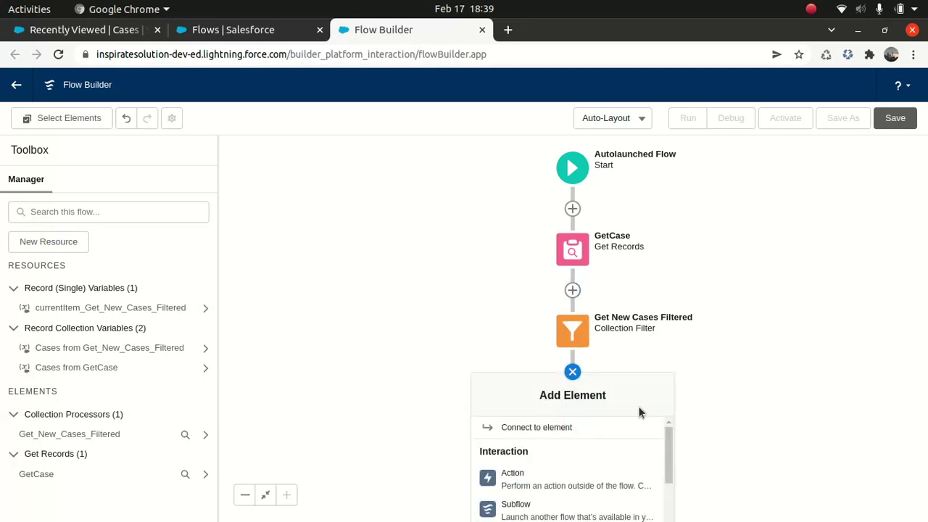
left_click_drag(674, 478, 644, 266)
left_click(542, 184)
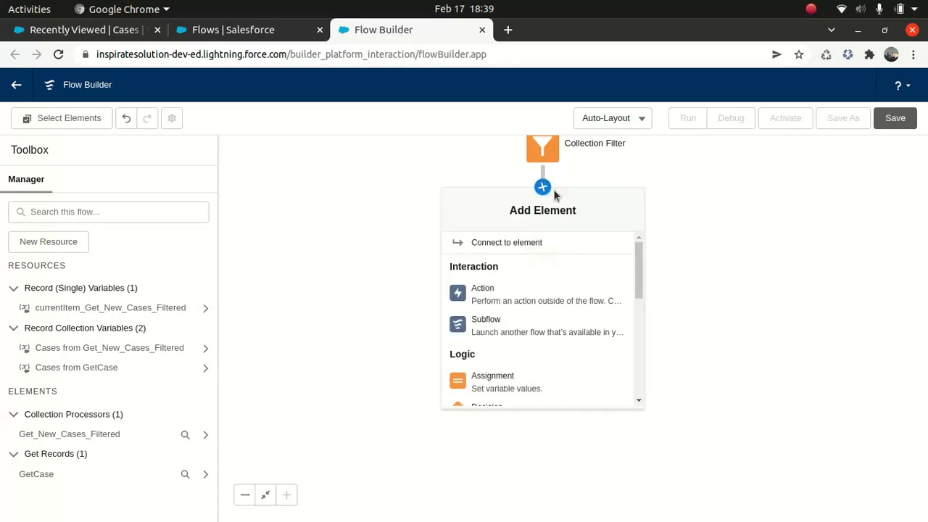
left_click_drag(636, 262, 642, 325)
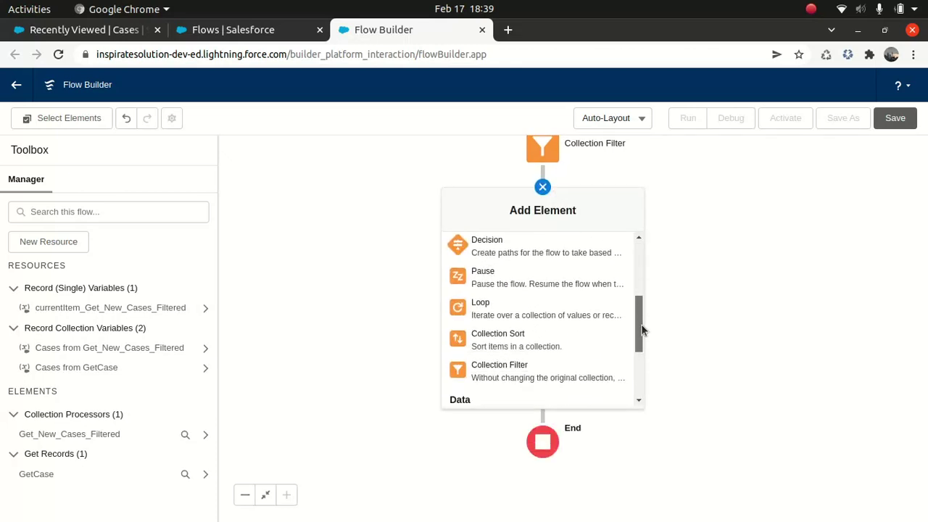
left_click(524, 375)
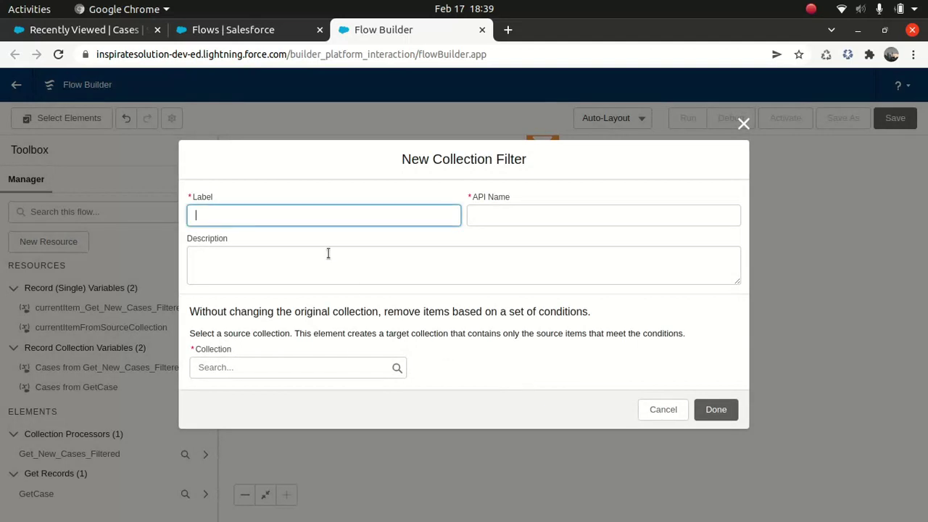
type("Get case ")
type("b")
type("y")
type("status ")
type("working")
key("Tab")
Copy the second filter's label into its description and choose Cases from GetCase as the source collection.
left_click(312, 219)
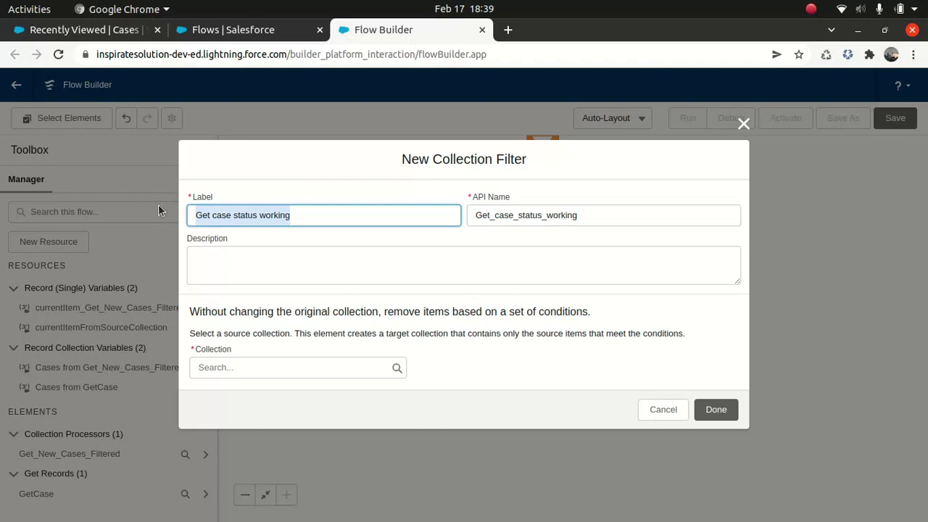
left_click(258, 255)
type("Get case status working")
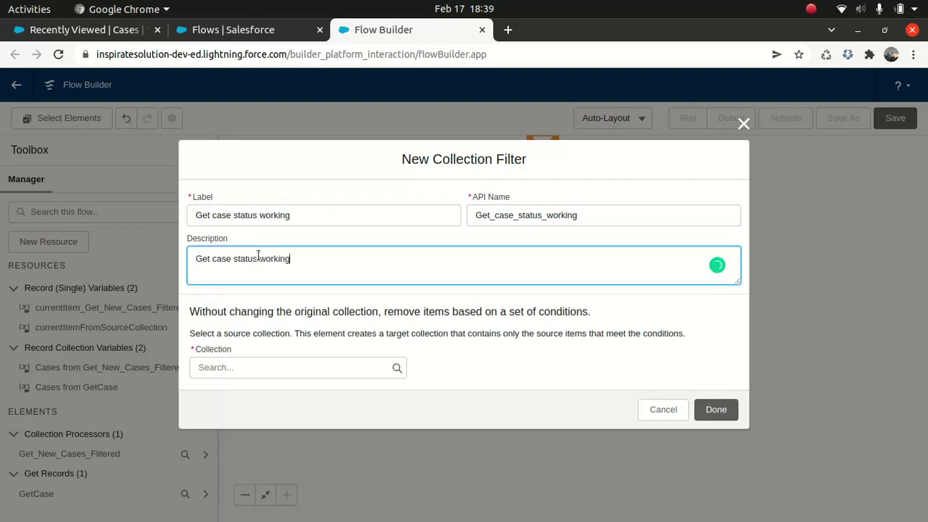
left_click(307, 367)
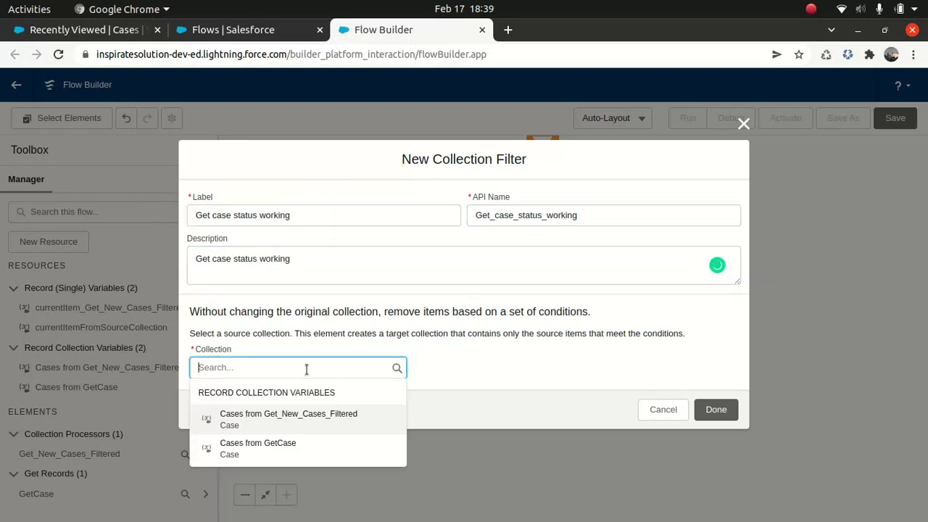
left_click(255, 445)
Set the second filter's condition to Status Equals Working and confirm the filter.
left_click(305, 412)
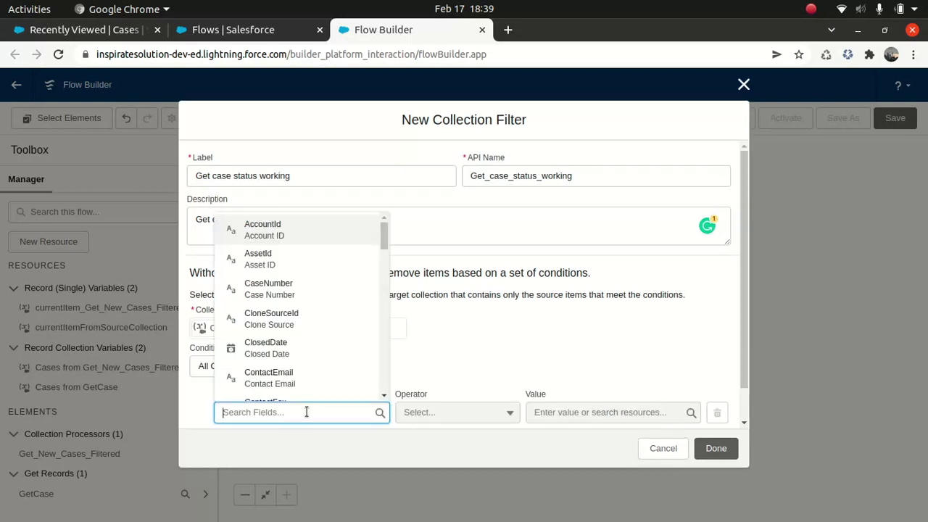
type("sta")
left_click(274, 355)
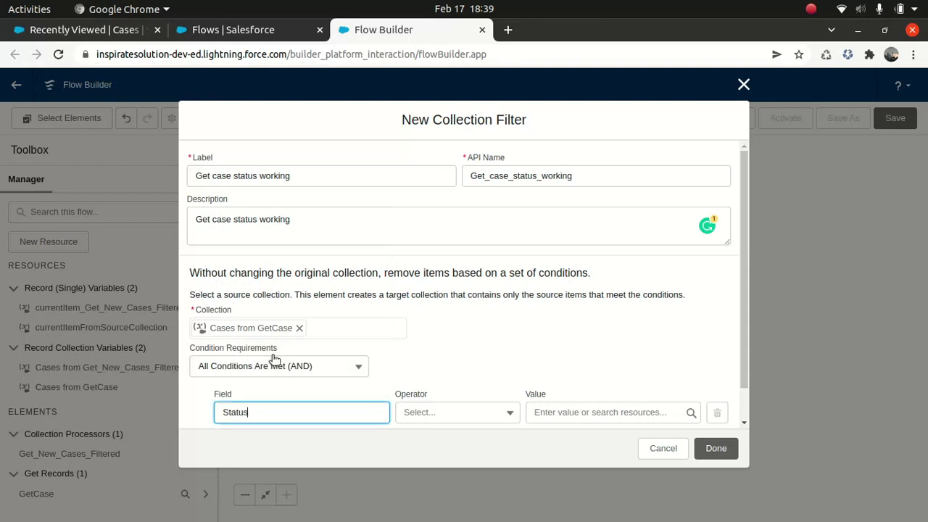
left_click(456, 413)
left_click(442, 249)
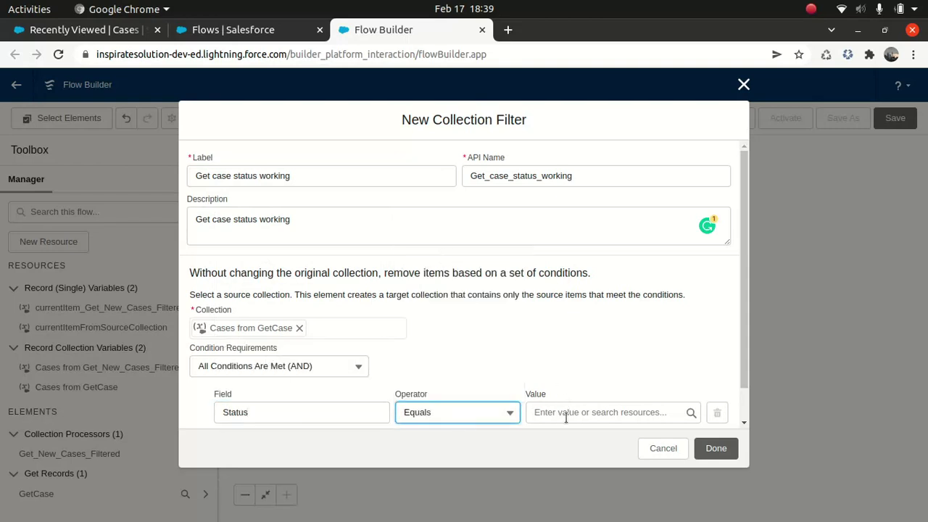
left_click(566, 412)
left_click(577, 308)
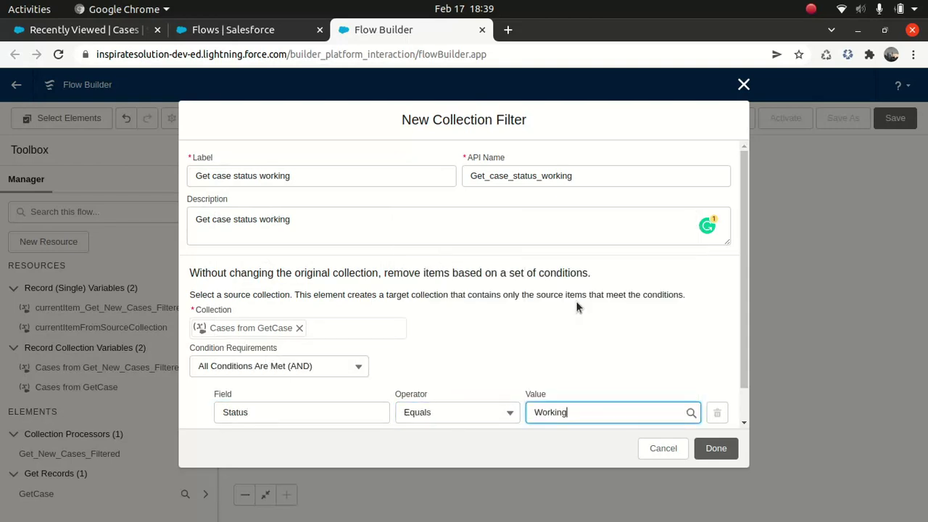
left_click(715, 448)
left_click(715, 448)
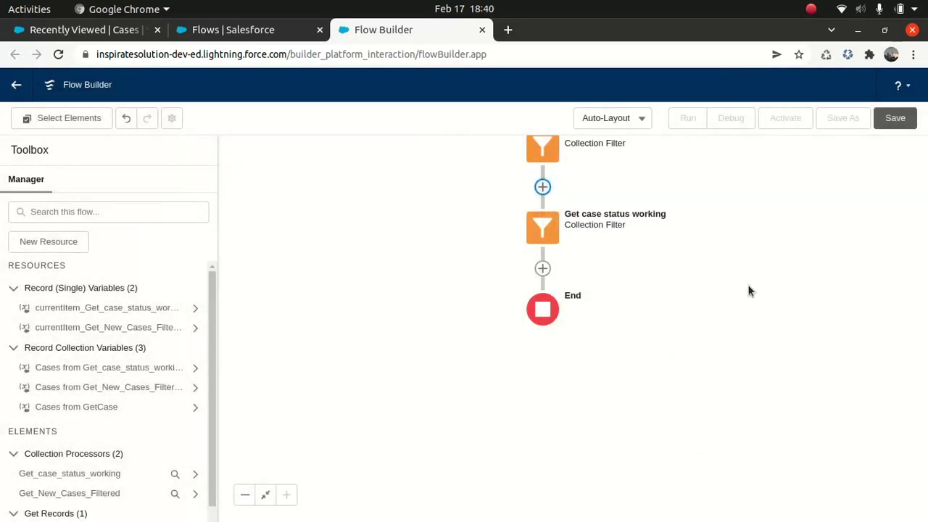
Add a Loop element between the two collection filters, labelled "Loop through New".
scroll(741, 304, "up", 1)
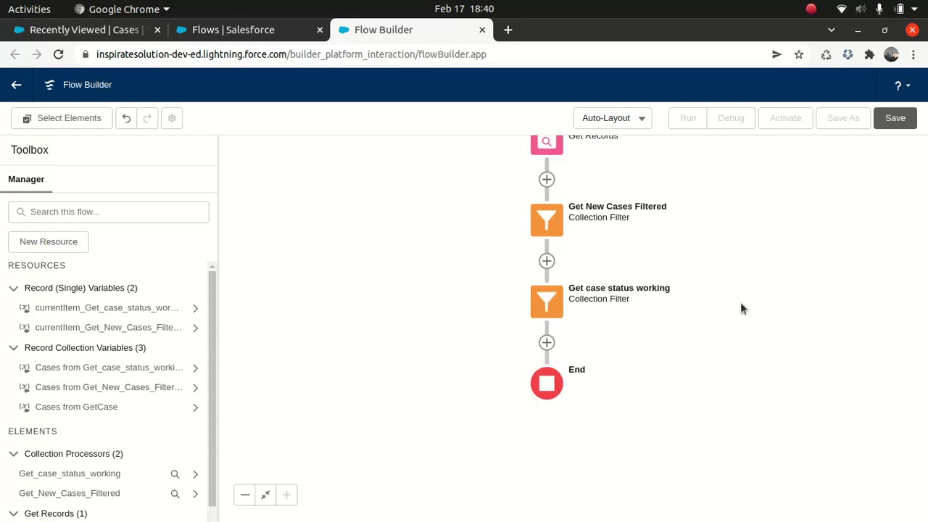
left_click_drag(716, 263, 709, 321)
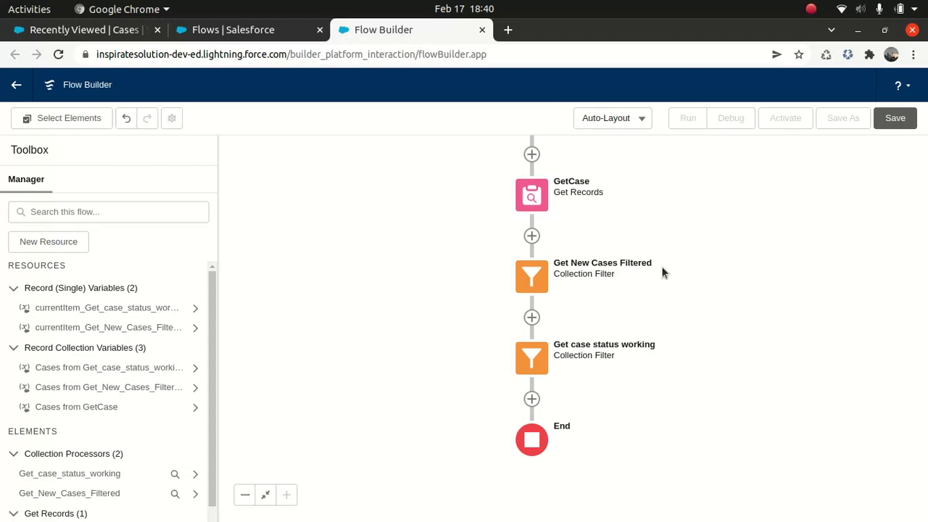
left_click(531, 317)
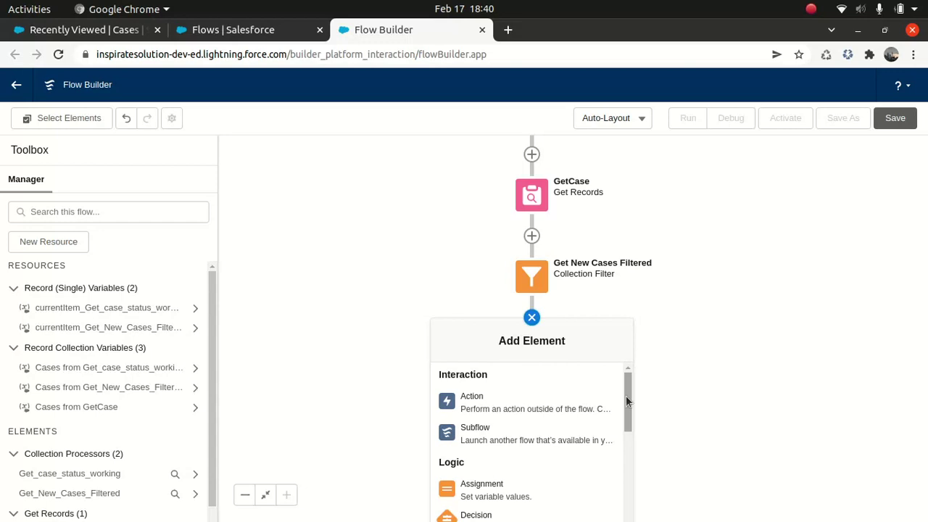
left_click_drag(626, 395, 619, 452)
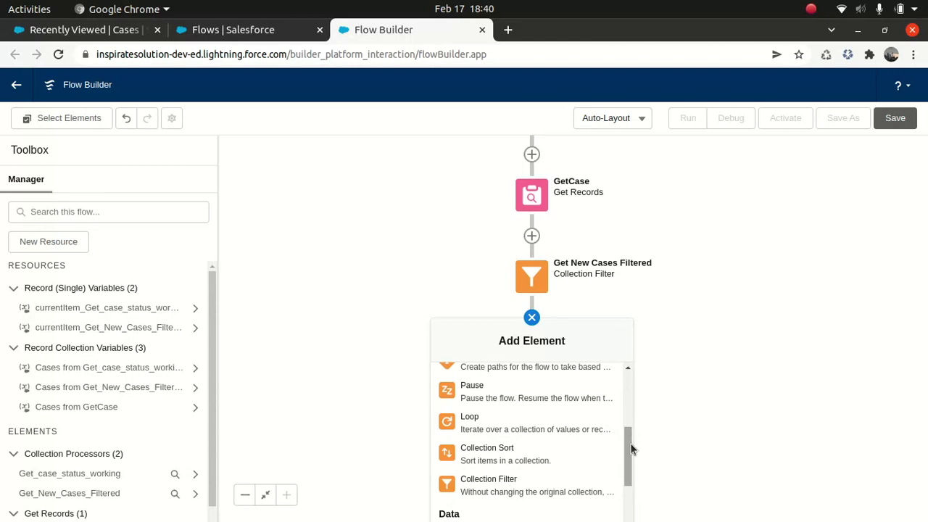
left_click(490, 422)
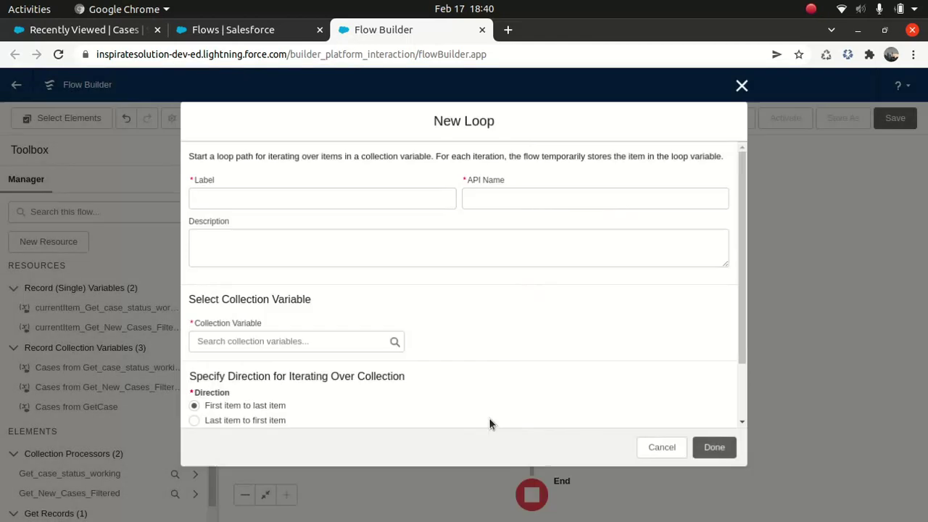
type("Loo")
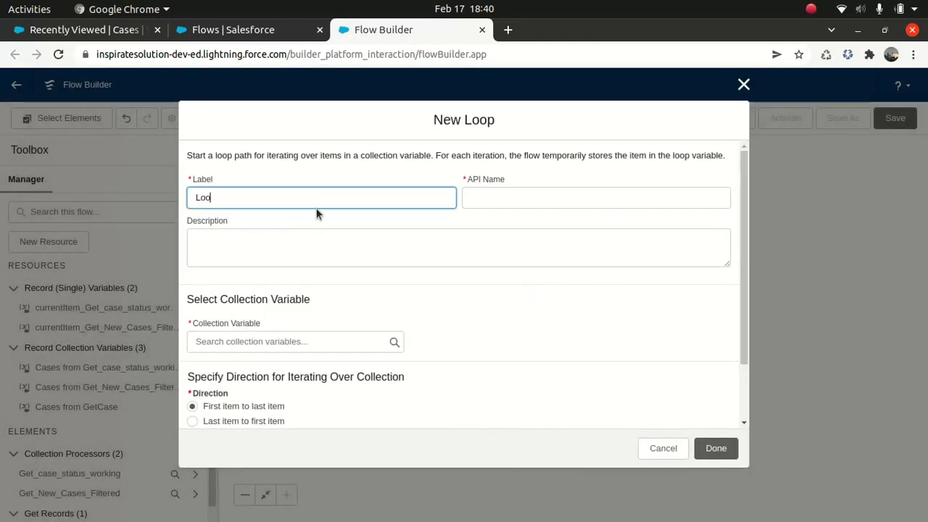
type("p through New")
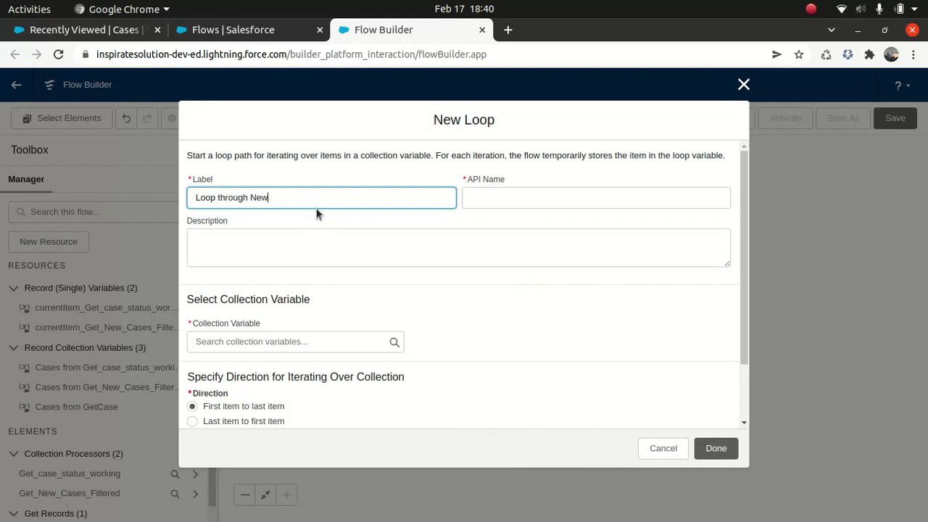
key("Tab")
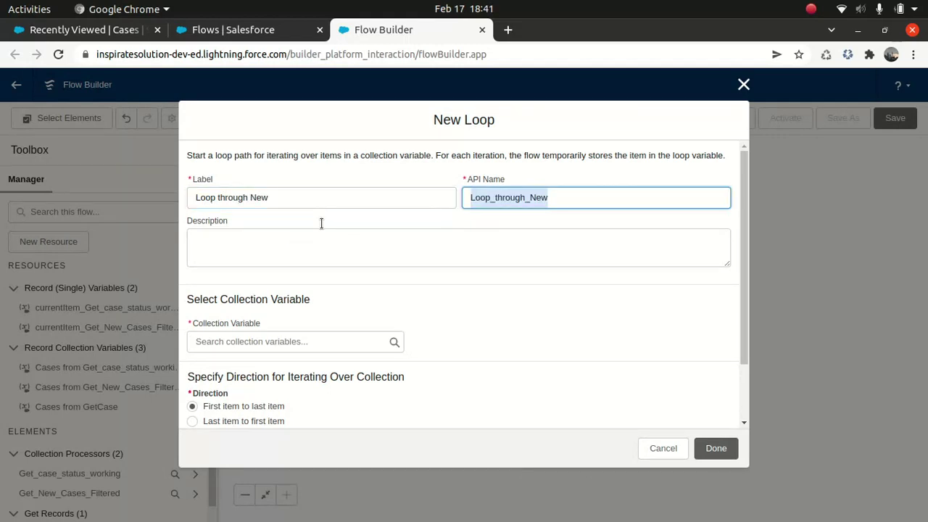
Choose Cases from Get_New_Cases_Filtered as the loop's collection variable and confirm the loop.
left_click(295, 343)
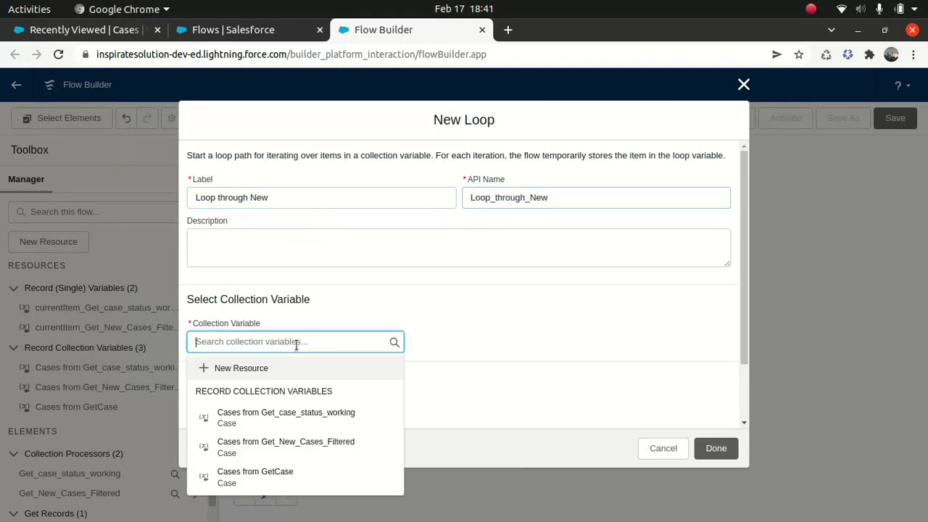
left_click(347, 440)
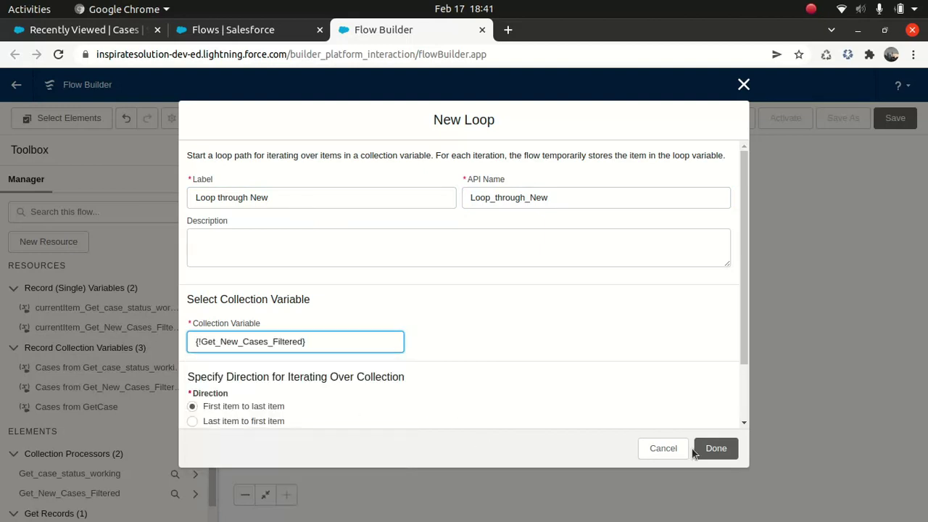
left_click(715, 448)
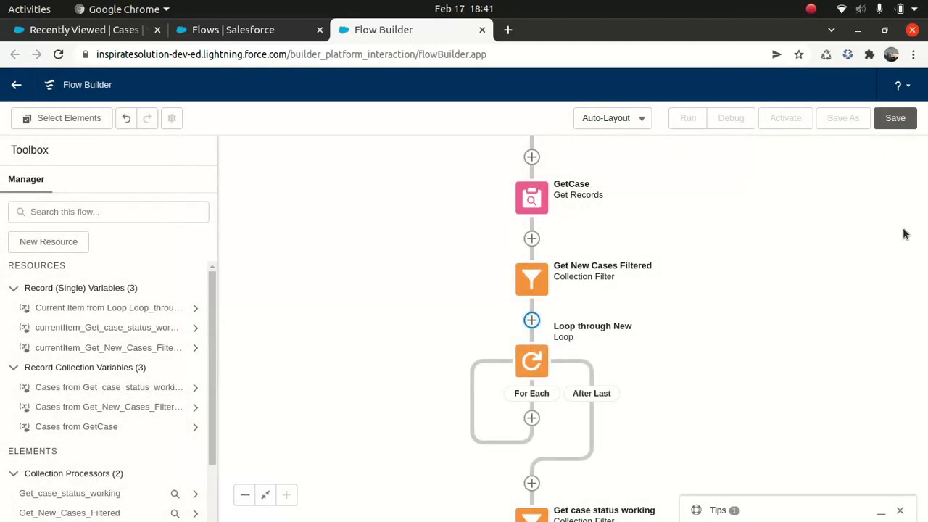
Create a new variable resource with the API name NewStatus and the data type Text.
left_click_drag(768, 339, 729, 222)
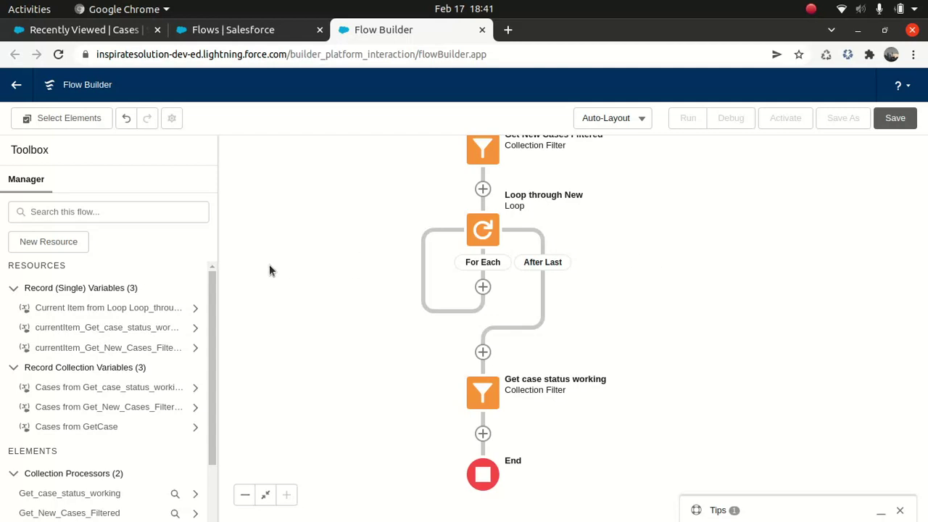
left_click(76, 245)
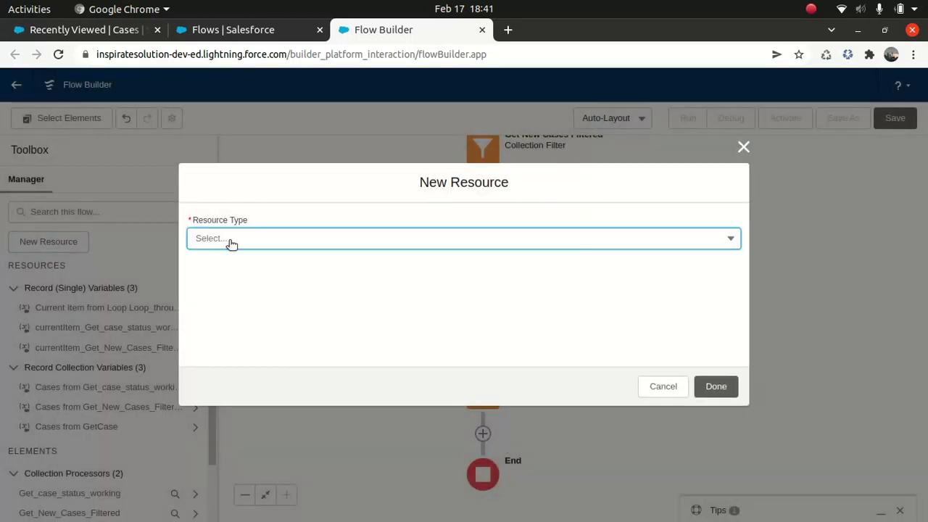
left_click(230, 242)
left_click(239, 263)
left_click(236, 263)
type("NewStatus")
key("Tab")
left_click(325, 368)
left_click(245, 190)
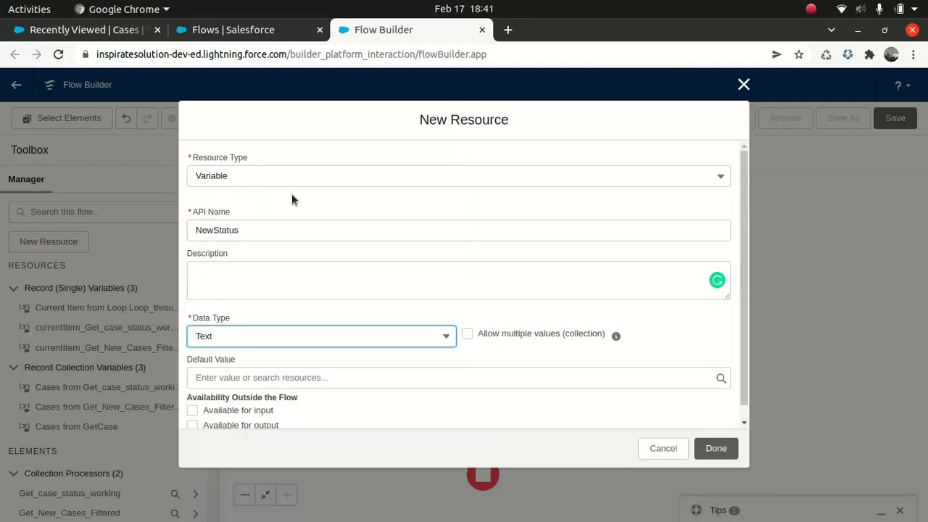
left_click(714, 448)
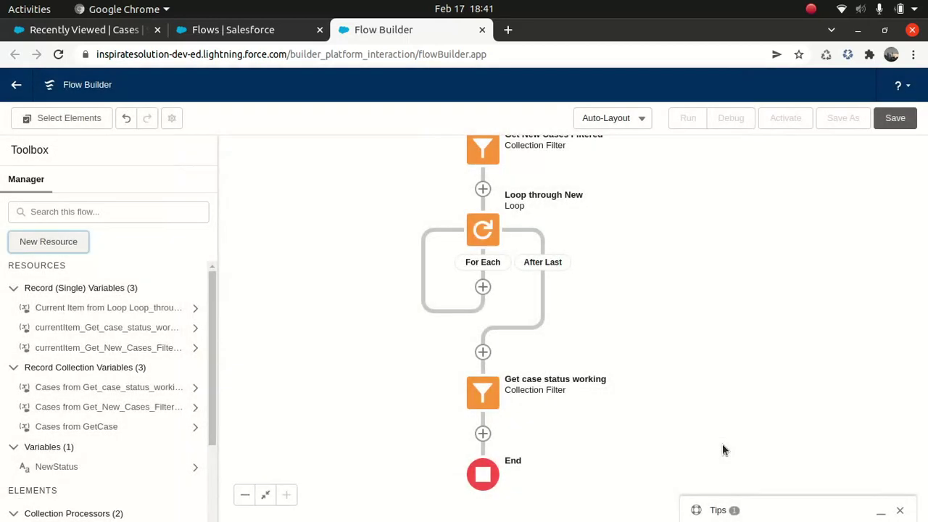
Add an Assignment element on the loop's For Each path, labelled "Assign New Status".
left_click(482, 288)
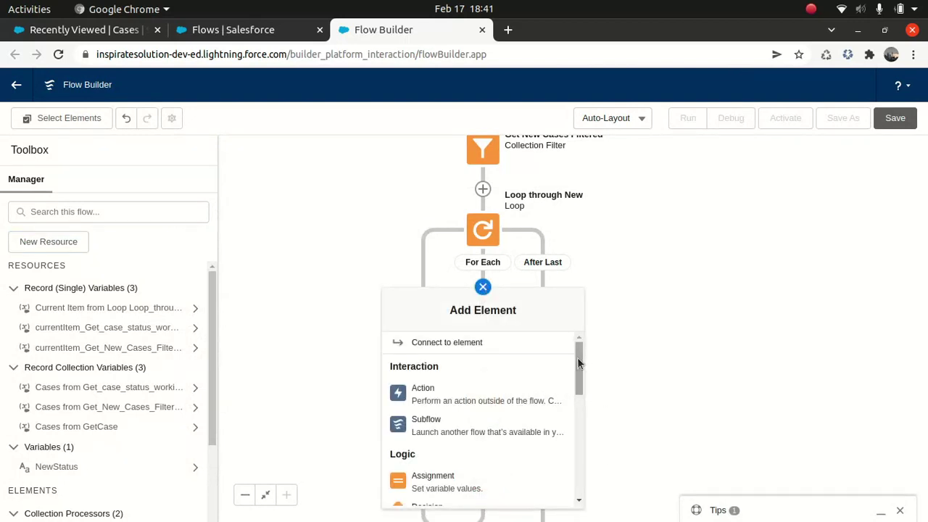
scroll(577, 357, "down", 3)
scroll(567, 380, "up", 1)
left_click(429, 426)
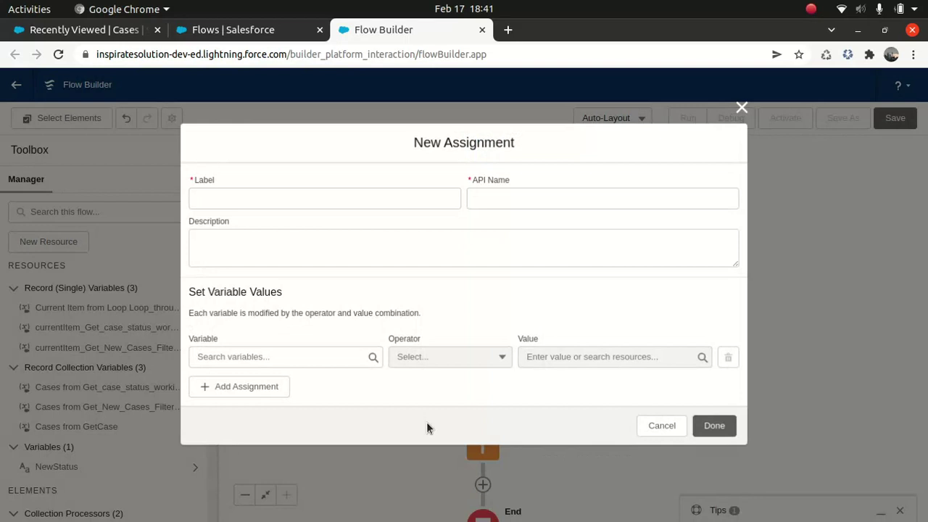
type("Assign N")
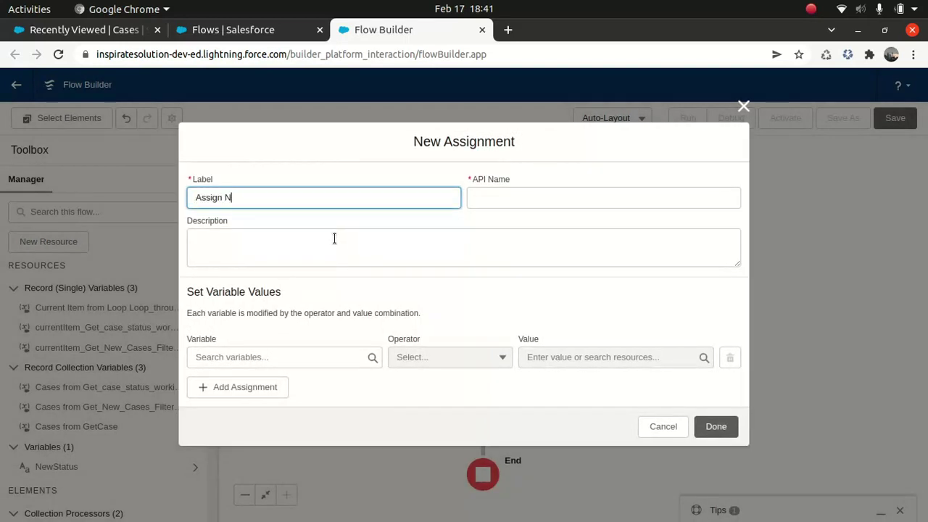
type("ew Status")
key("Tab")
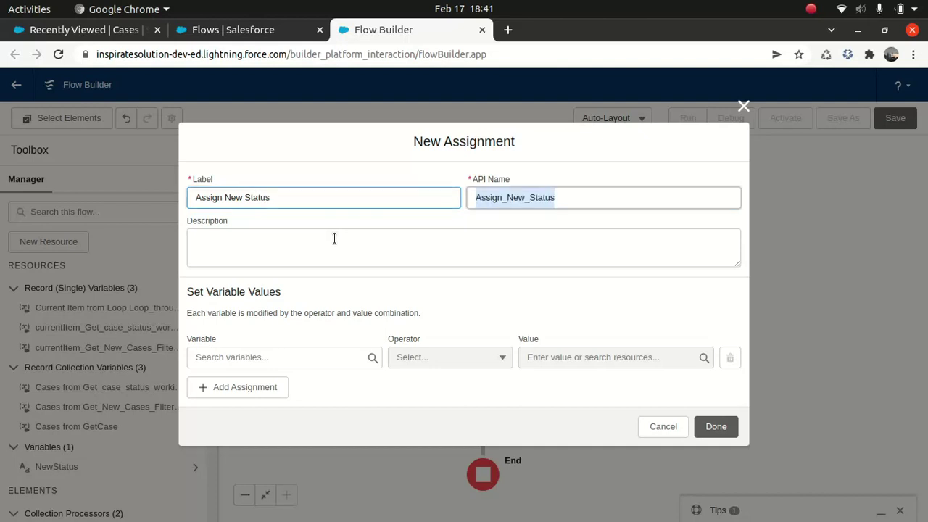
Fill in the assignment's description with the label text "Assign New Status".
left_click_drag(335, 195, 158, 189)
key("ctrl+c")
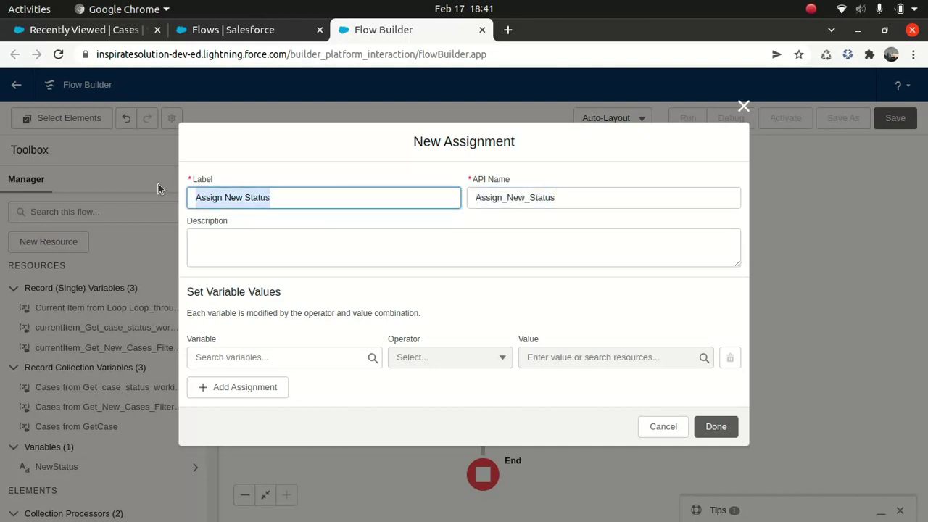
left_click(219, 237)
key("ctrl+v")
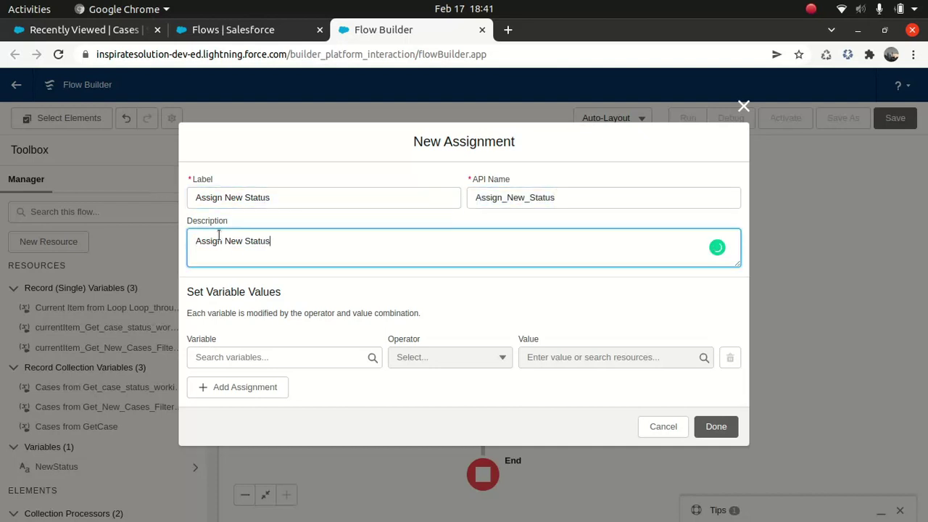
Choose the NewStatus text variable as the variable the assignment sets.
left_click(257, 356)
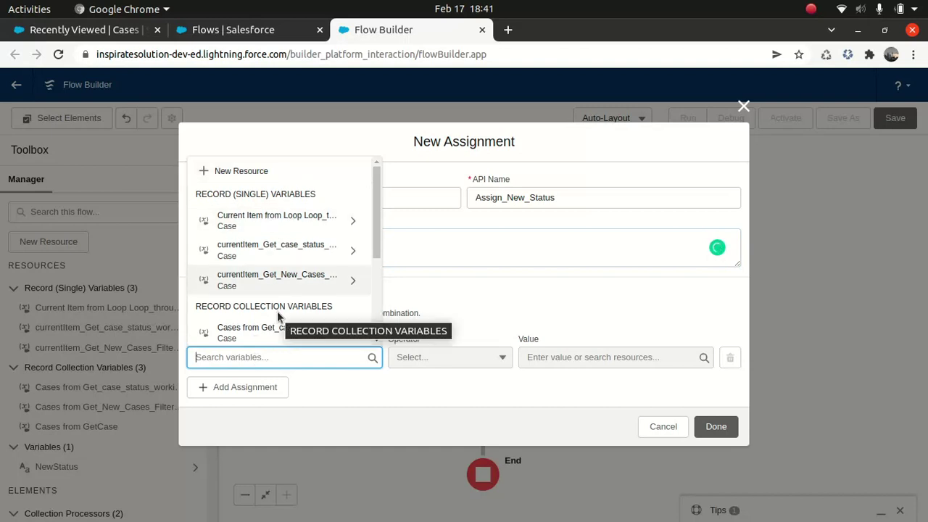
type("new")
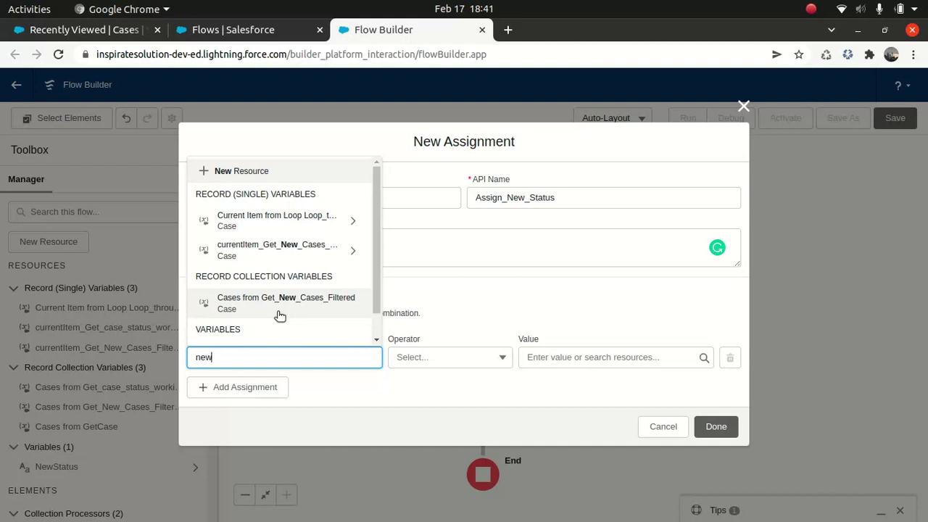
key("BackSpace")
key("BackSpace")
key("BackSpace")
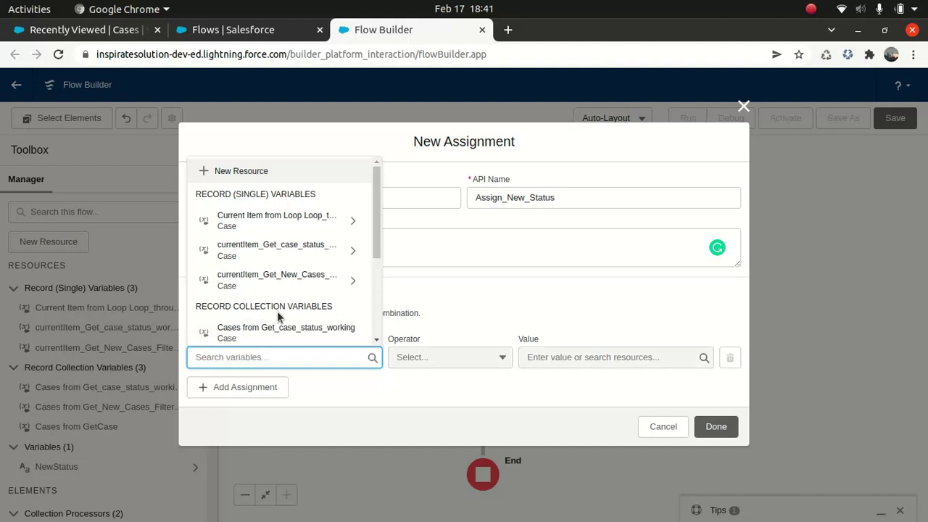
type("new")
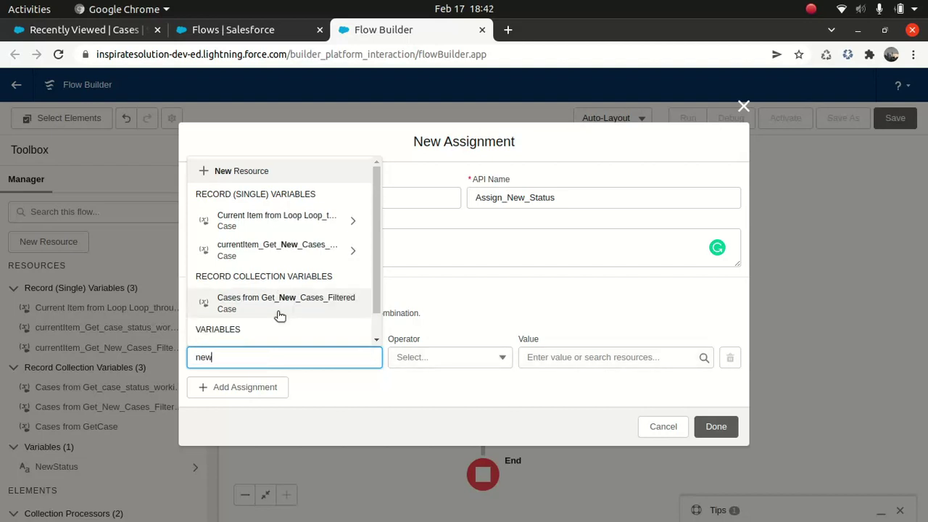
scroll(373, 305, "down", 1)
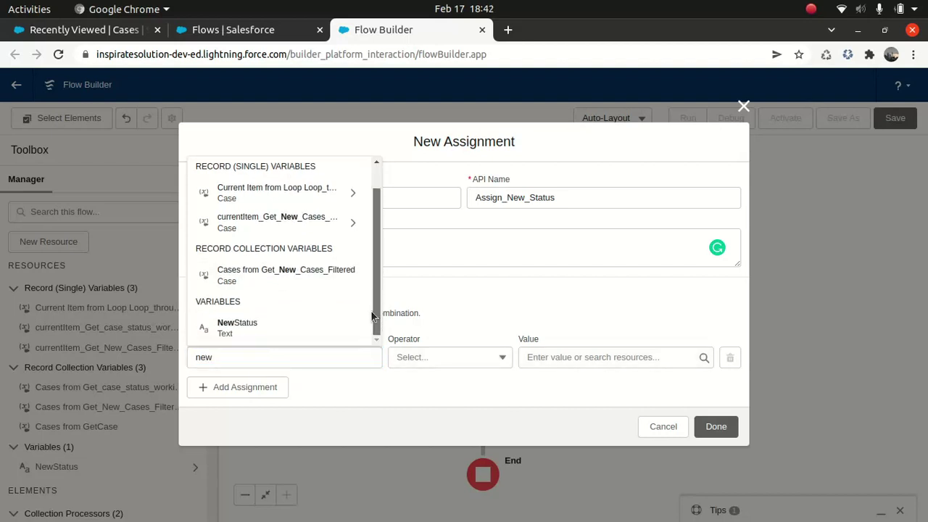
left_click(259, 323)
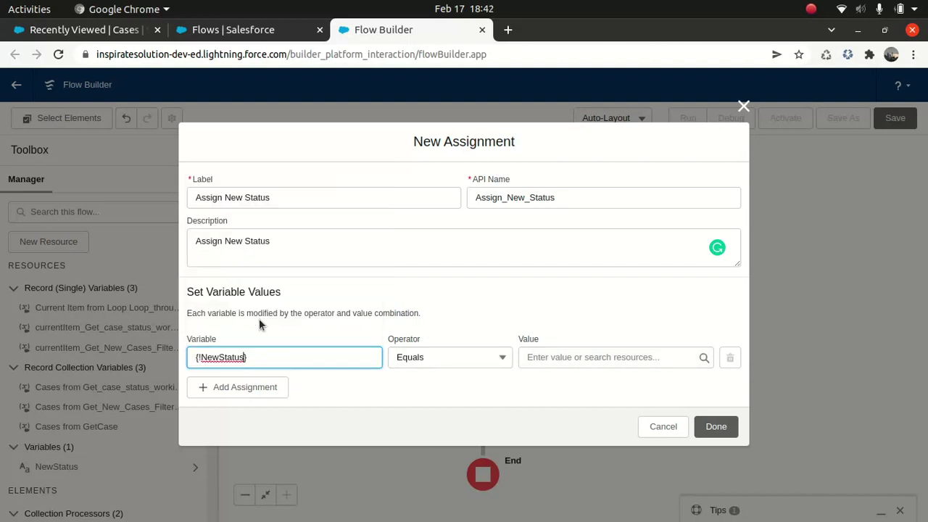
Set the assignment value to the Status field of the Loop_through_New current item and confirm the assignment.
left_click(575, 355)
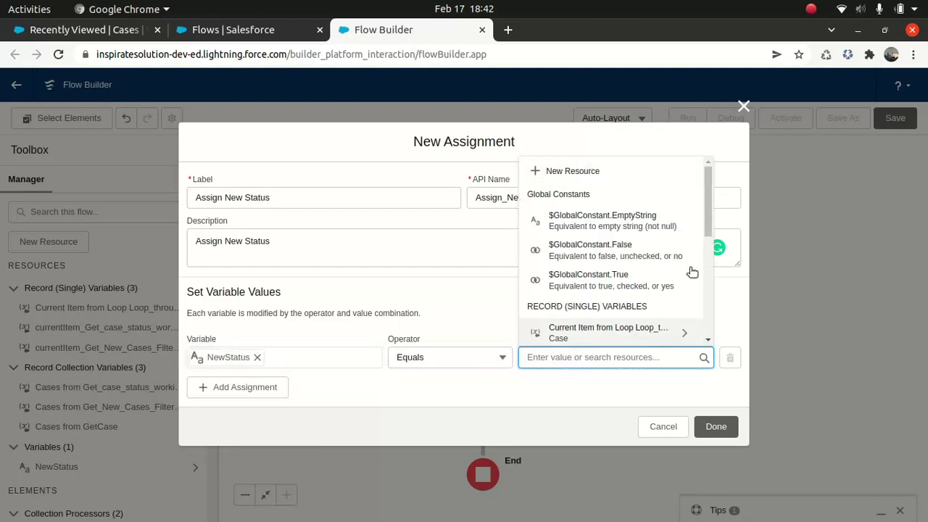
scroll(708, 262, "down", 2)
left_click(718, 281)
left_click(659, 359)
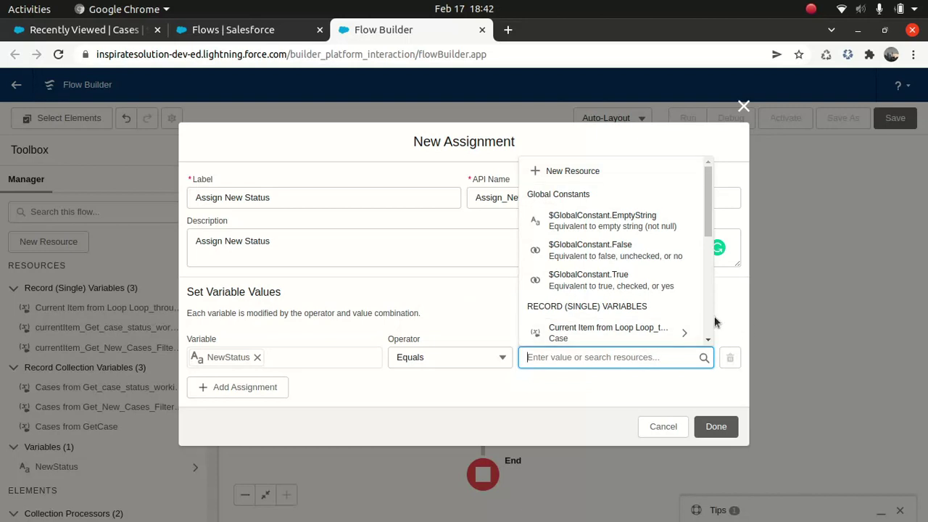
left_click(637, 330)
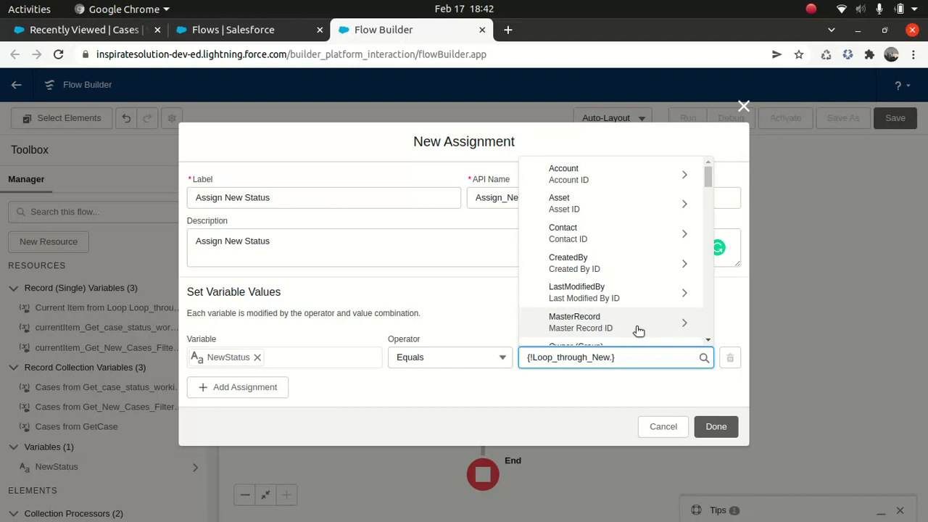
type("sta")
left_click(565, 298)
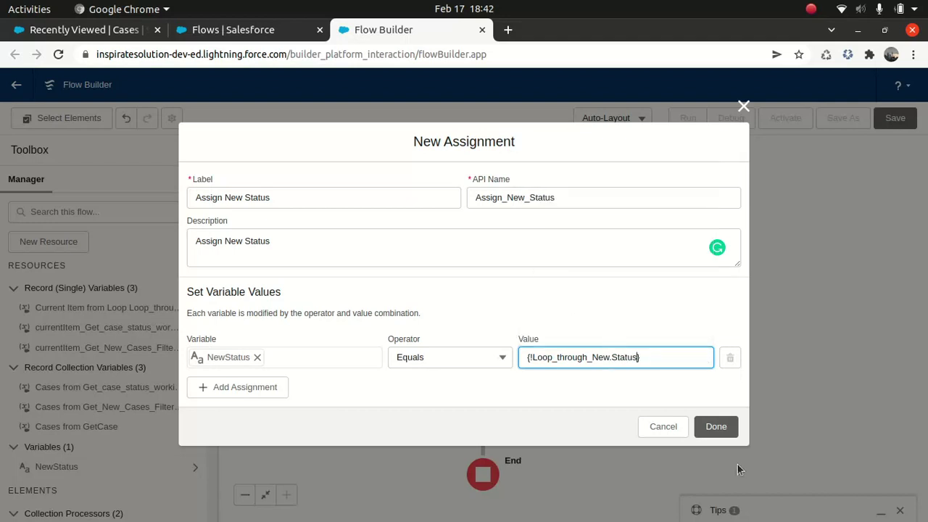
left_click(716, 431)
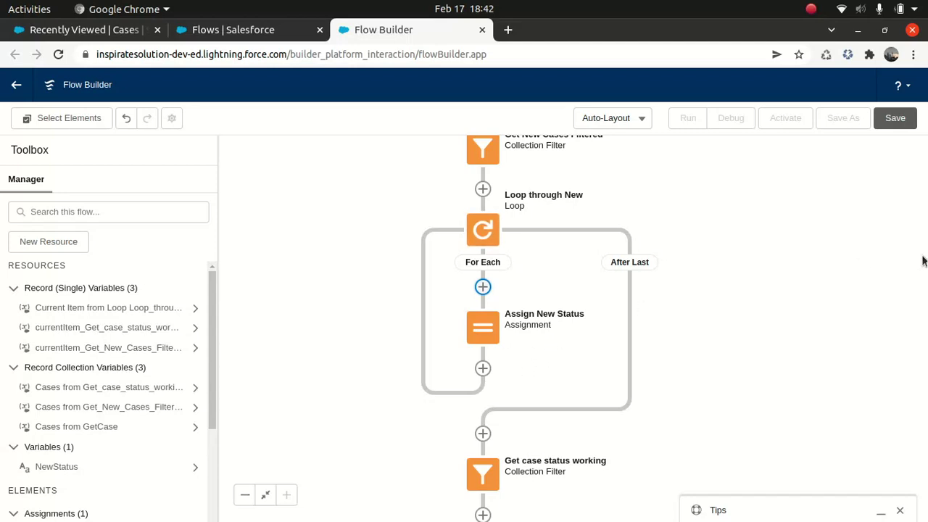
Start a new variable resource with the API name WorkingStatus.
scroll(772, 215, "down", 3)
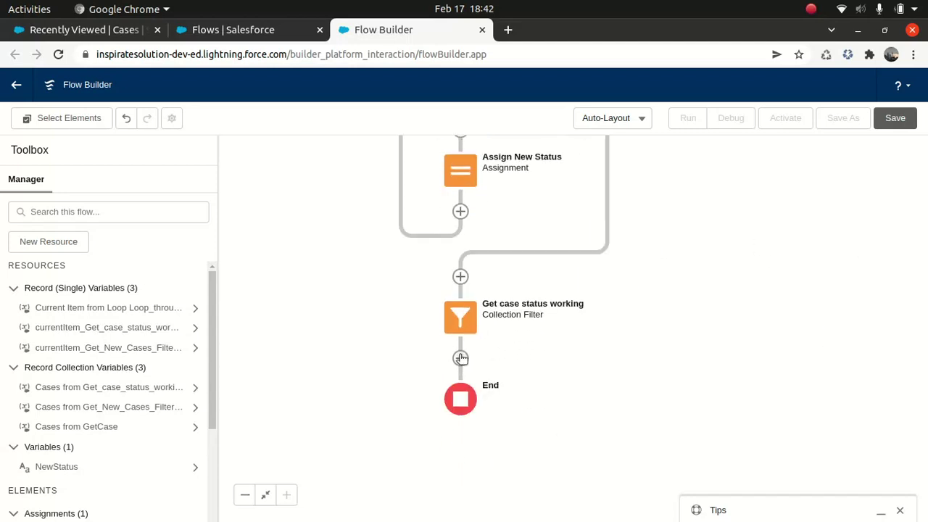
left_click(460, 358)
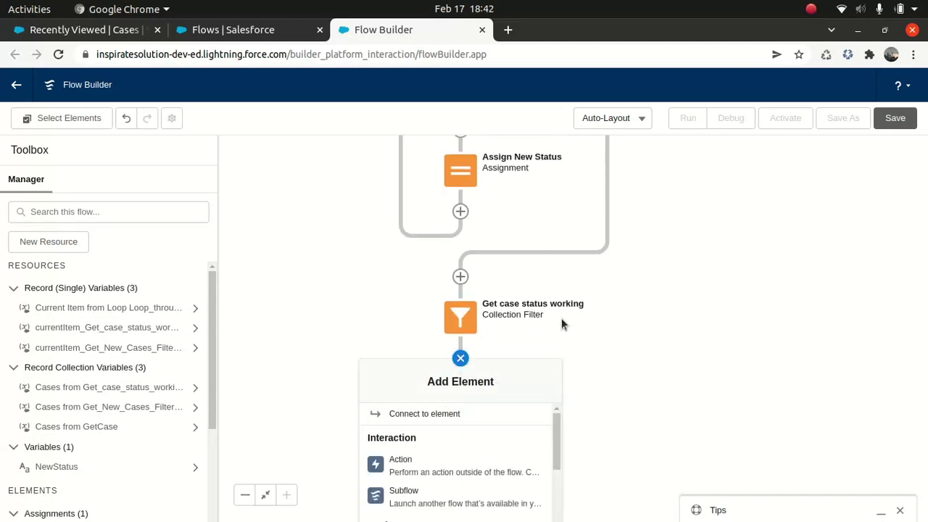
left_click(68, 247)
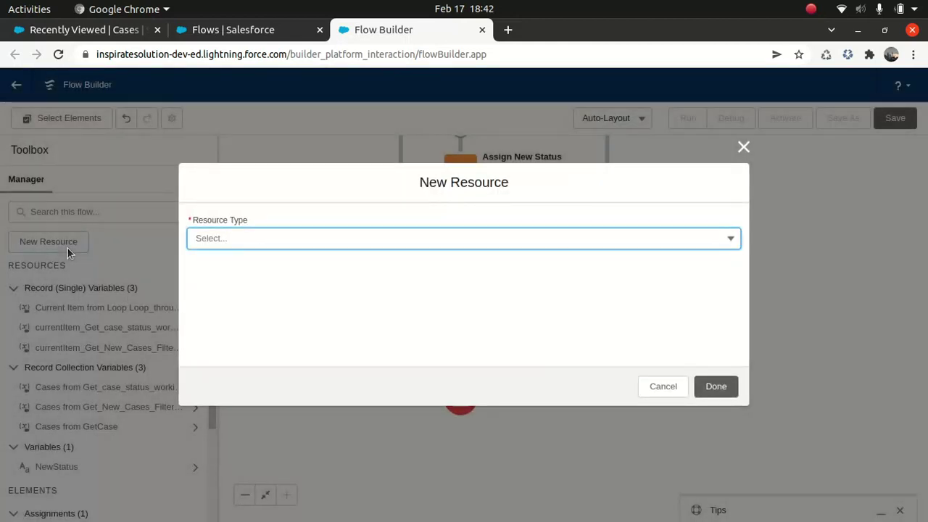
left_click(259, 238)
left_click(246, 266)
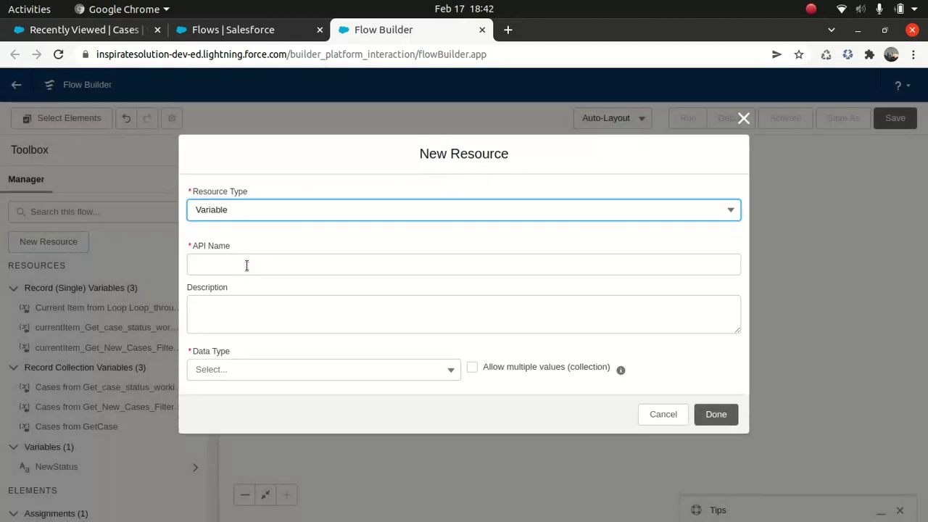
left_click(242, 268)
type("WorkingStatus")
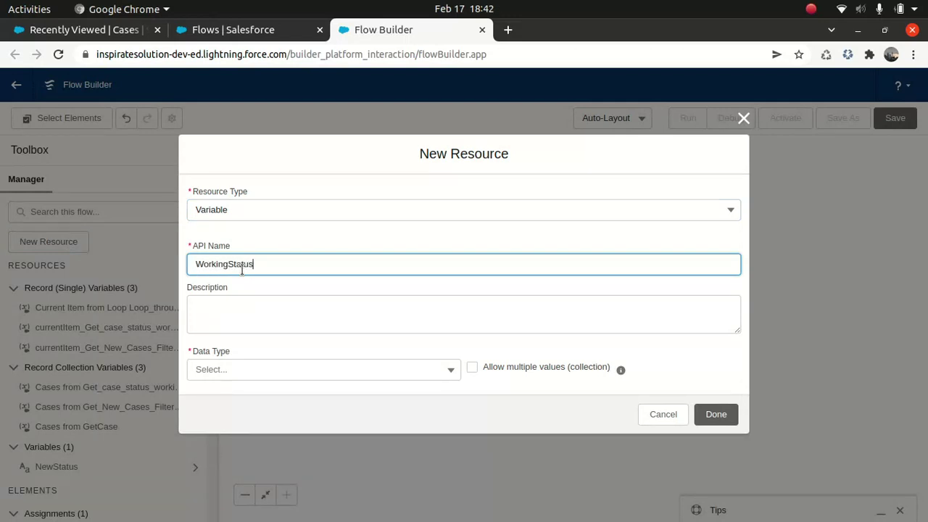
Give the variable the description "WorkingStatus" and the data type Text, and confirm the resource.
key("Tab")
double_click(264, 255)
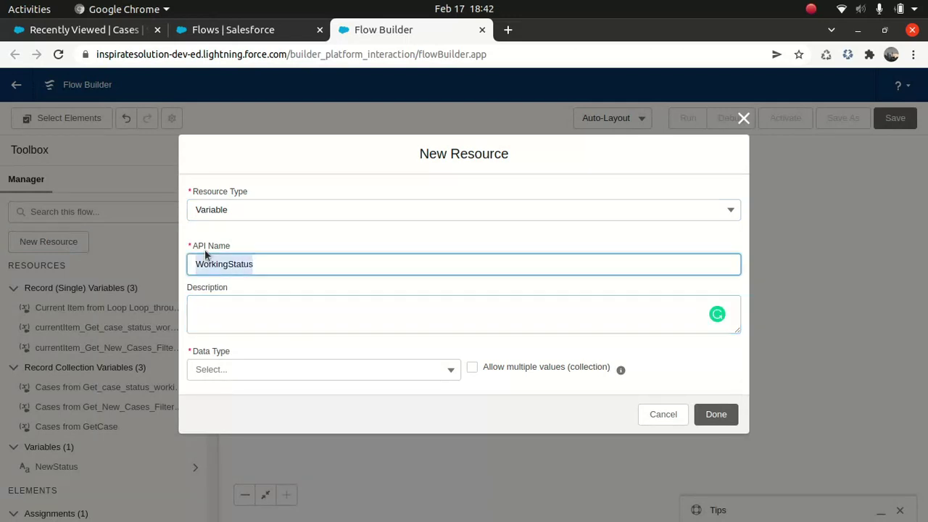
key("ctrl+c")
left_click(217, 310)
key("ctrl+v")
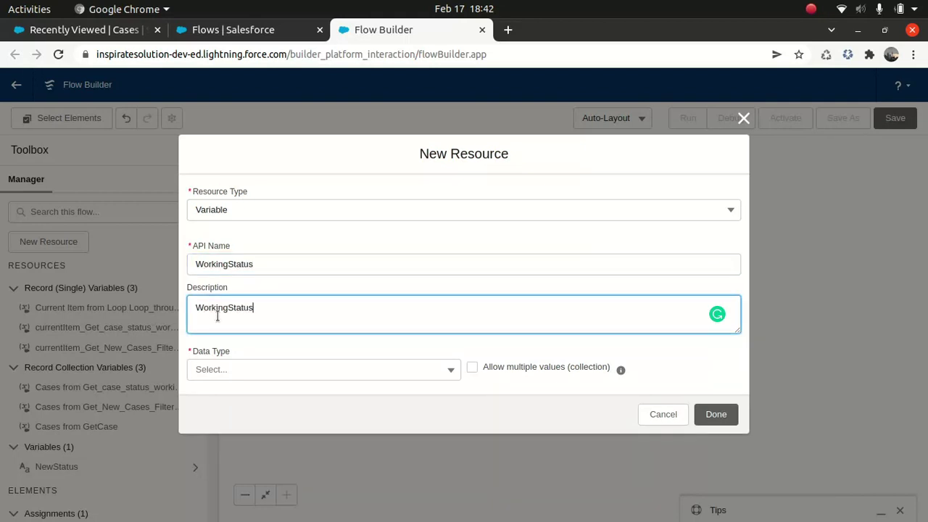
left_click(286, 369)
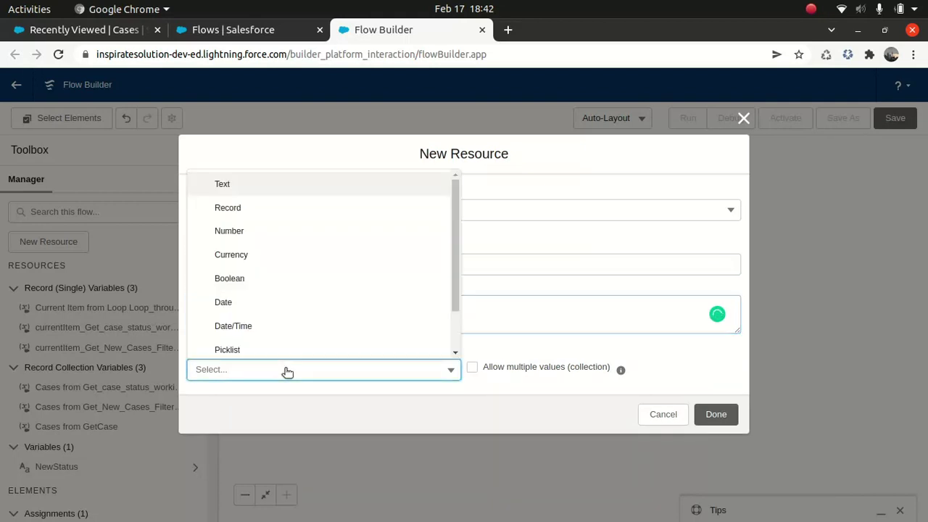
left_click(237, 187)
left_click(715, 448)
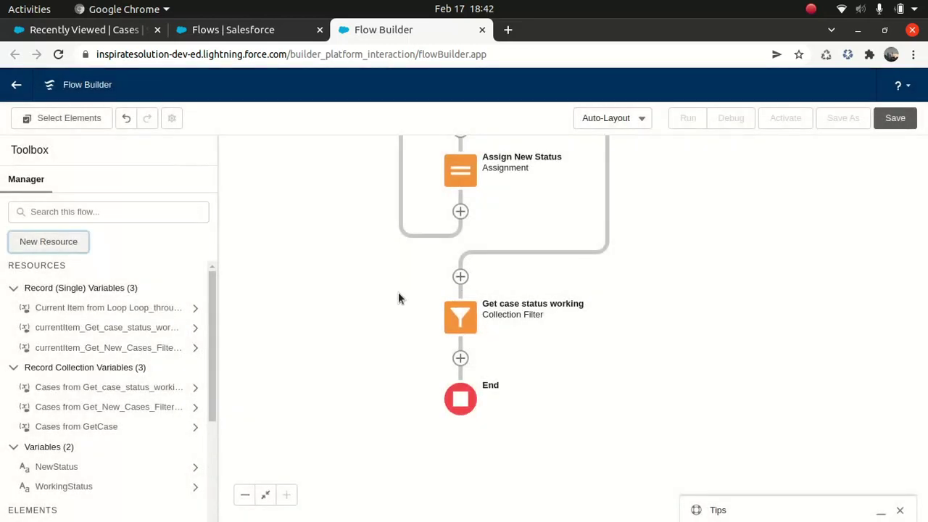
Add a Loop element between the "Get case status working" collection filter and the end of the flow.
left_click(461, 358)
scroll(577, 410, "down", 5)
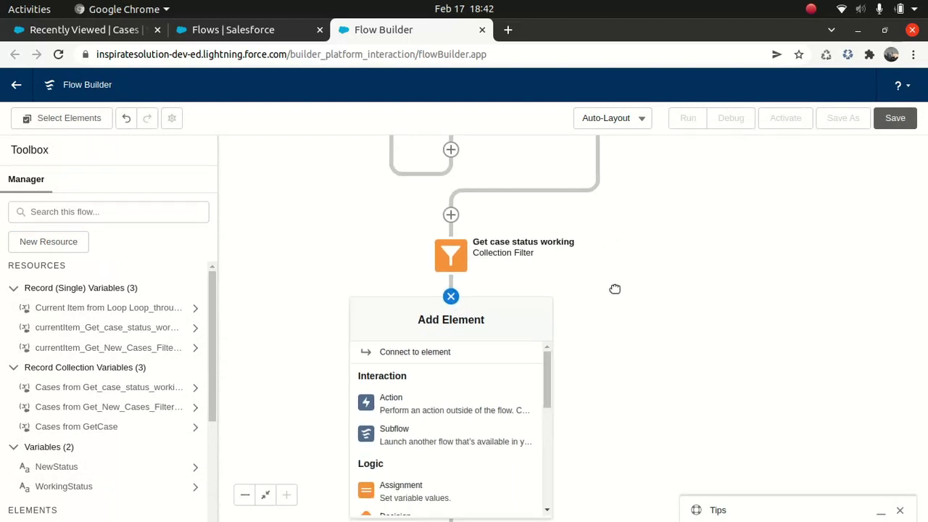
left_click(537, 248)
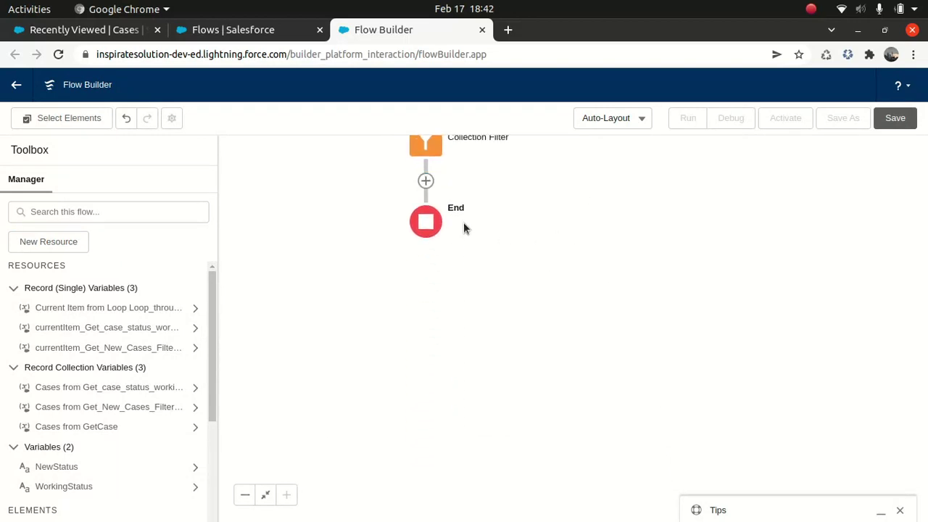
left_click(425, 179)
left_click_drag(522, 271, 523, 316)
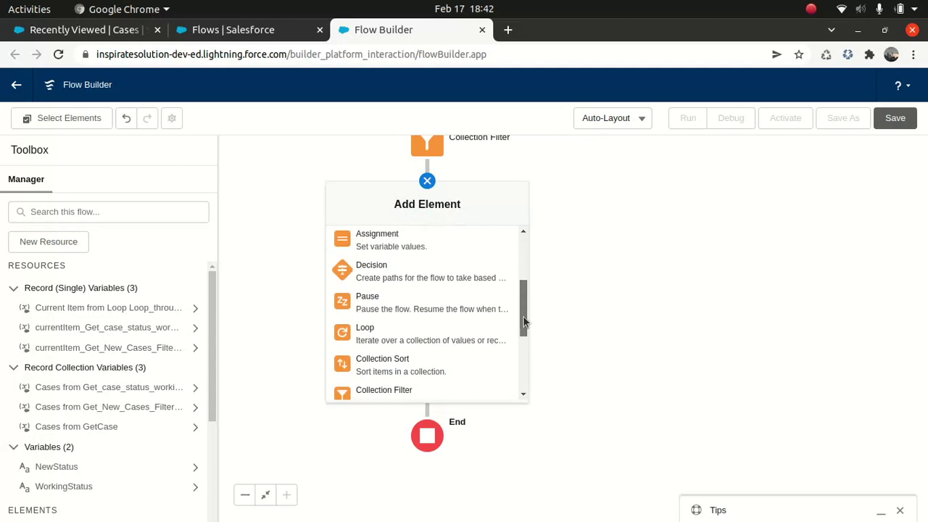
left_click(391, 328)
Label the new loop "Assign working status" with the API name Assign_working_status.
left_click(351, 197)
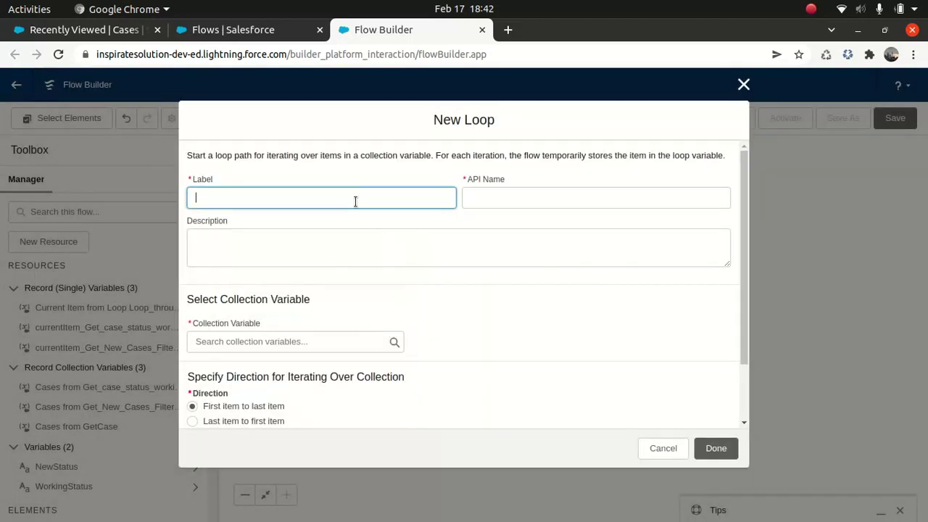
type("Assign working stataus")
key("Tab")
left_click(277, 199)
type("s")
double_click(279, 198)
type("st")
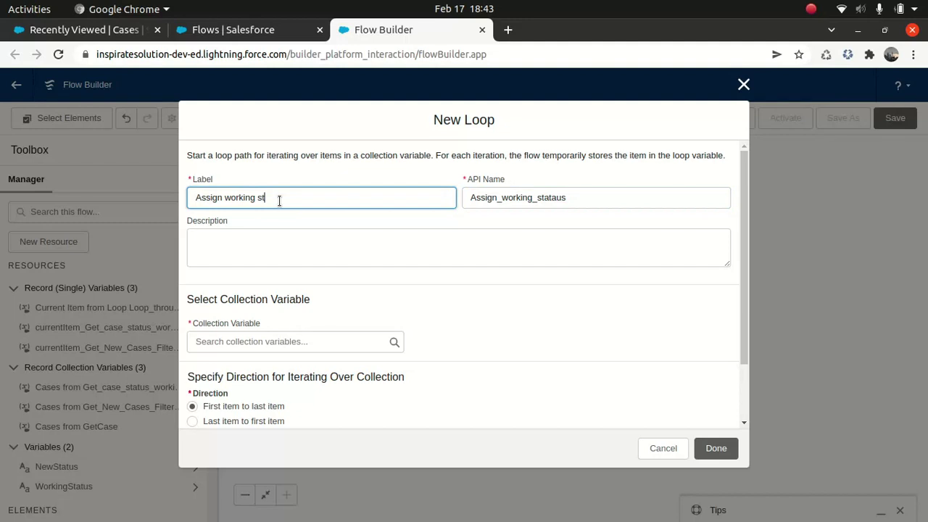
double_click(270, 196)
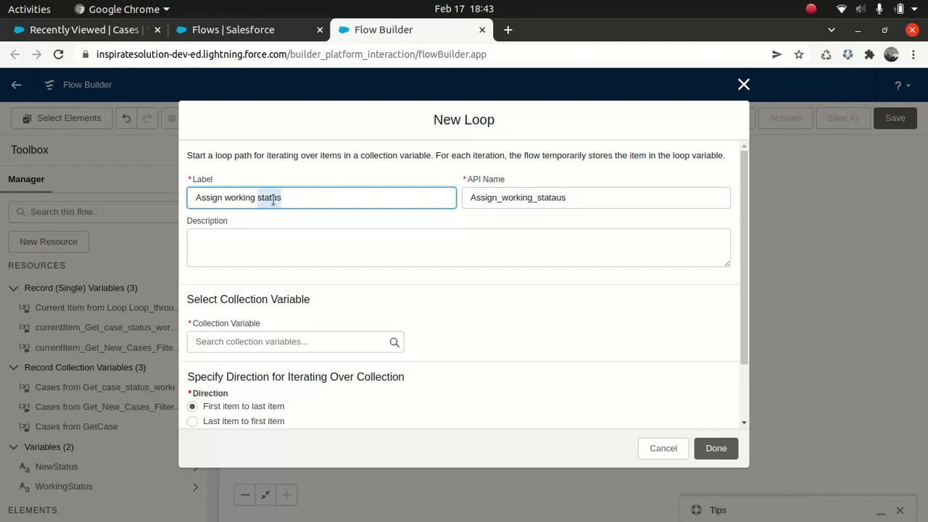
left_click_drag(578, 190, 536, 205)
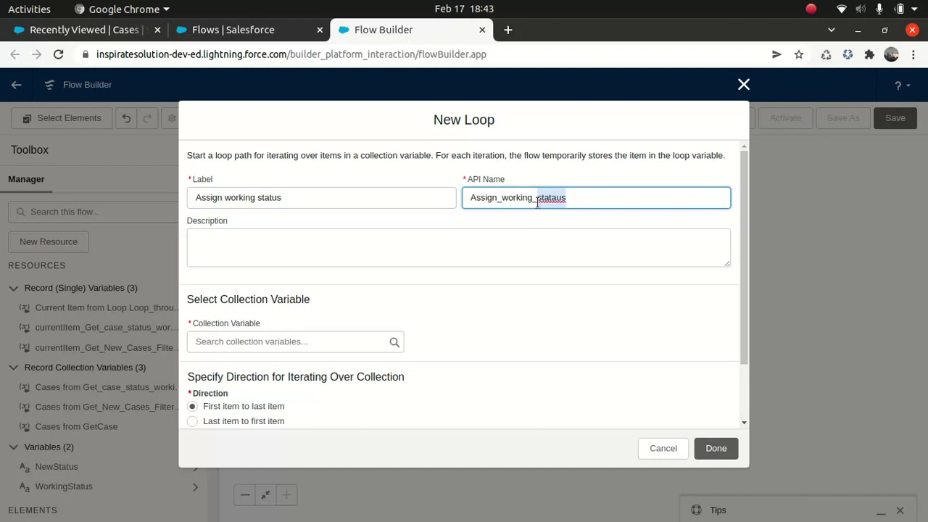
type("status")
Fill in the loop's description with the label text "Assign working status".
triple_click(259, 198)
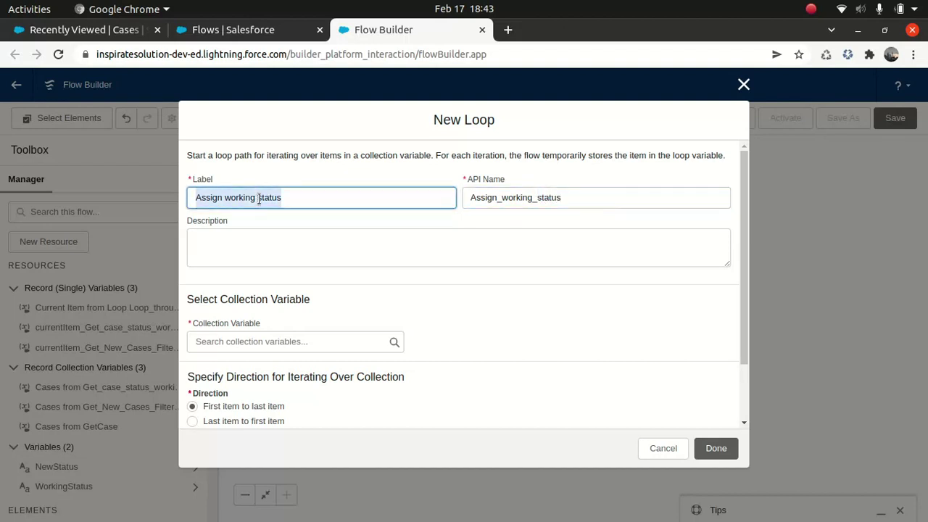
left_click(248, 242)
key("ctrl+v")
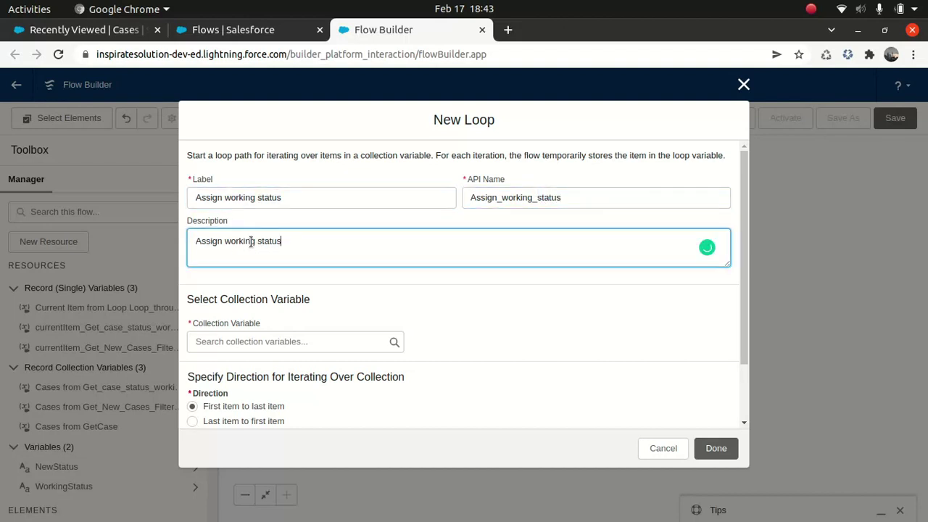
Set the loop's collection variable to Cases from Get_case_status_working and confirm the loop.
left_click(284, 344)
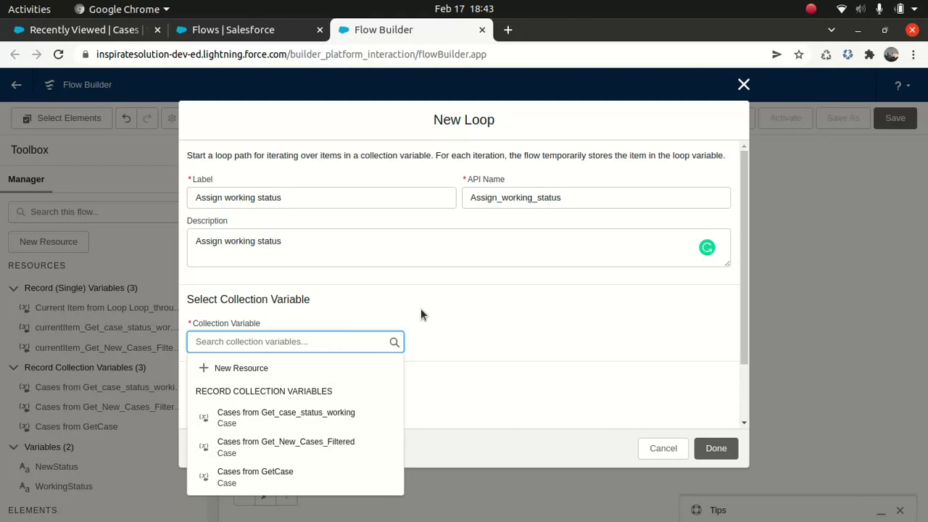
type("wo")
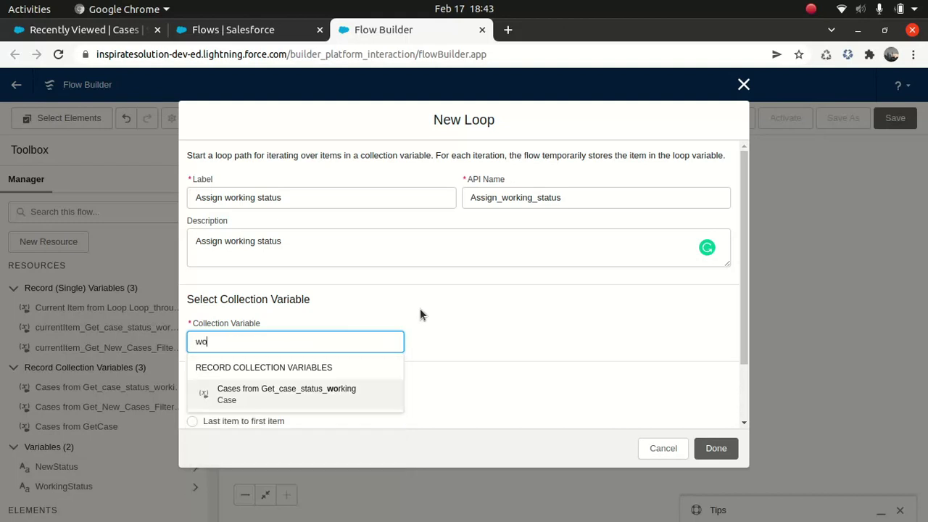
key("BackSpace")
key("BackSpace")
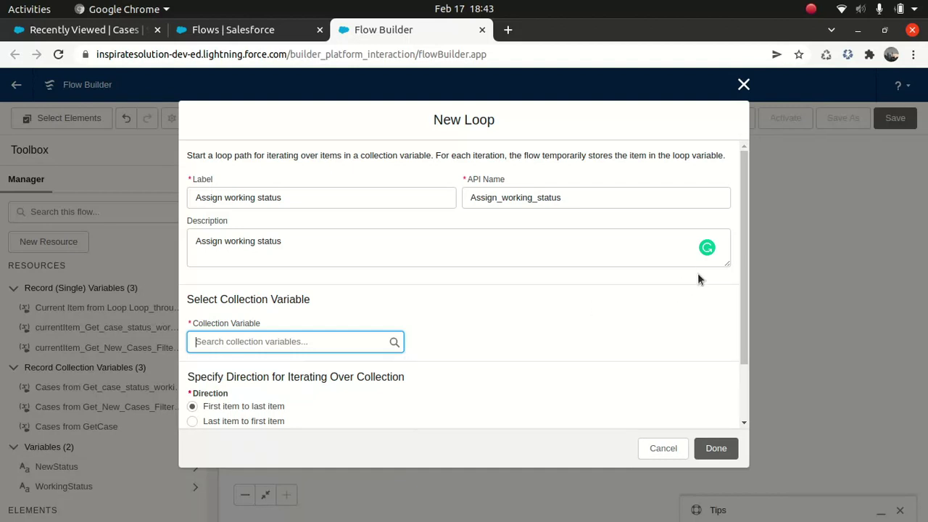
left_click(298, 338)
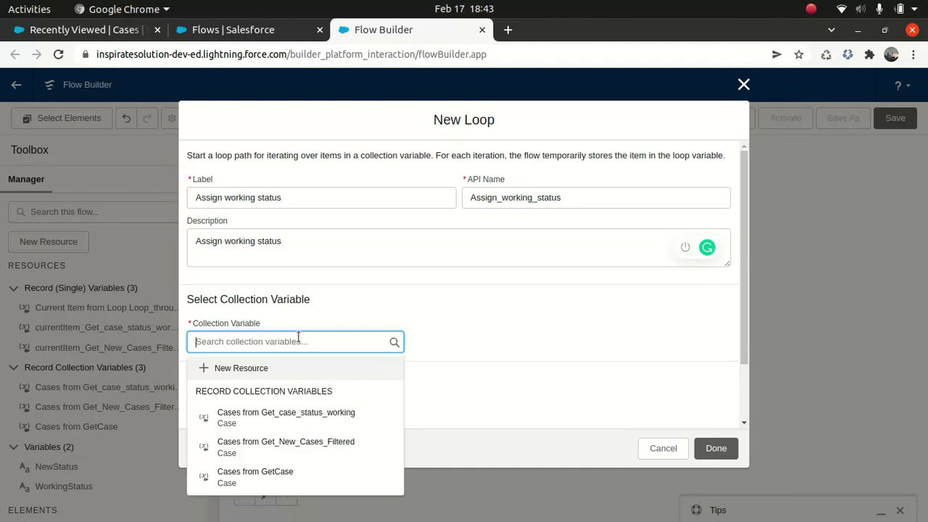
left_click(334, 426)
left_click(716, 447)
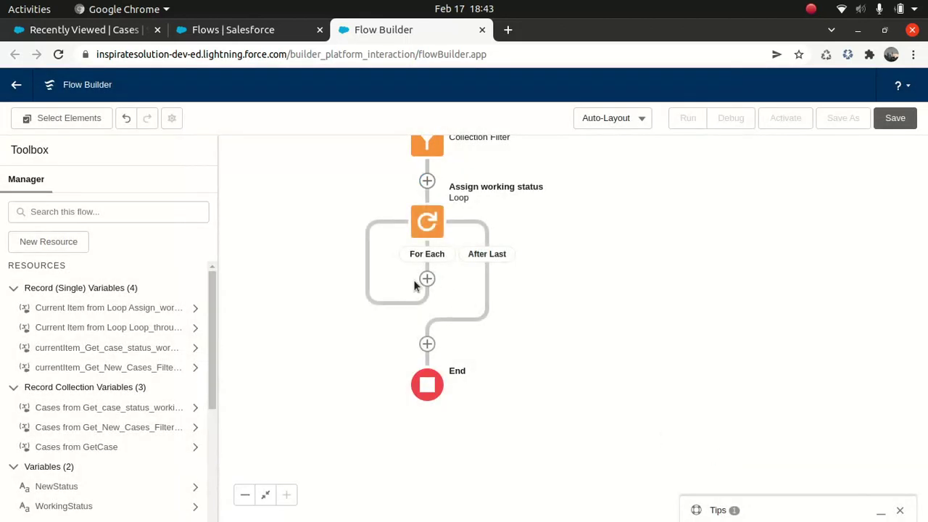
Add an Assignment element on the For Each path of the "Assign working status" loop, with label and description "Assign Working value".
left_click(427, 280)
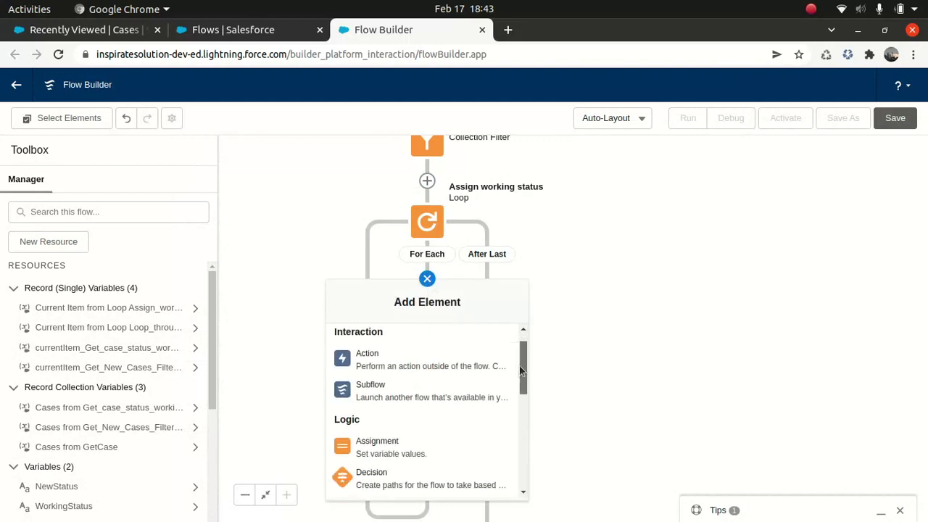
scroll(464, 384, "down", 2)
left_click(391, 376)
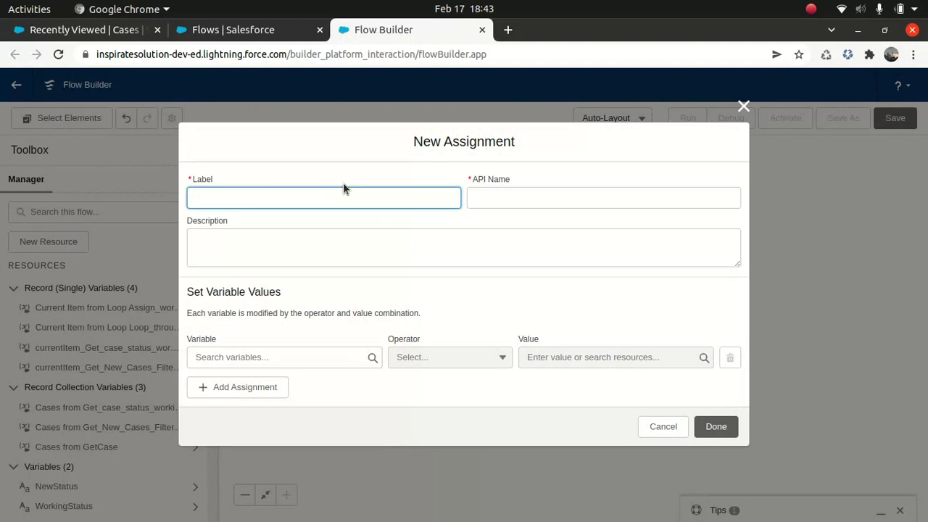
type("Assign Working value")
key("Tab")
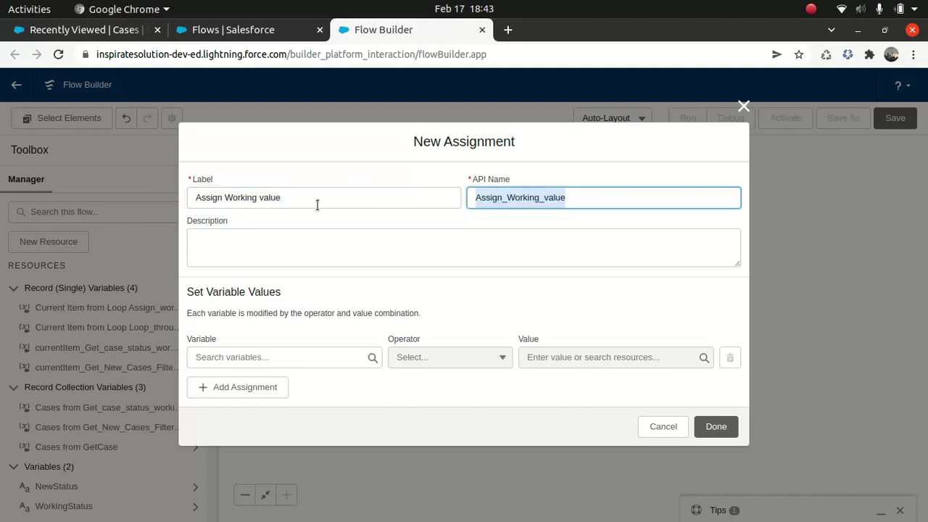
left_click_drag(317, 203, 171, 201)
key("ctrl+c")
left_click(242, 244)
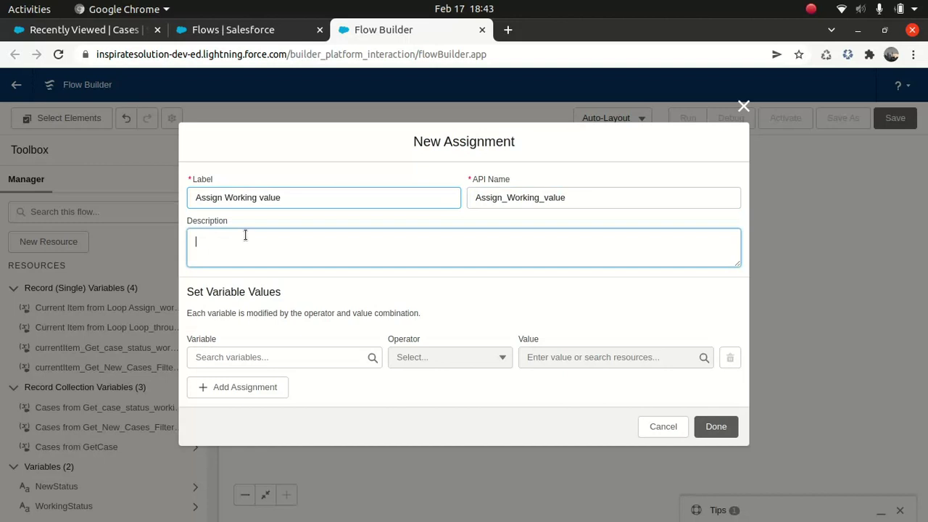
key("ctrl+v")
Choose WorkingStatus as the variable that the assignment sets.
left_click(266, 358)
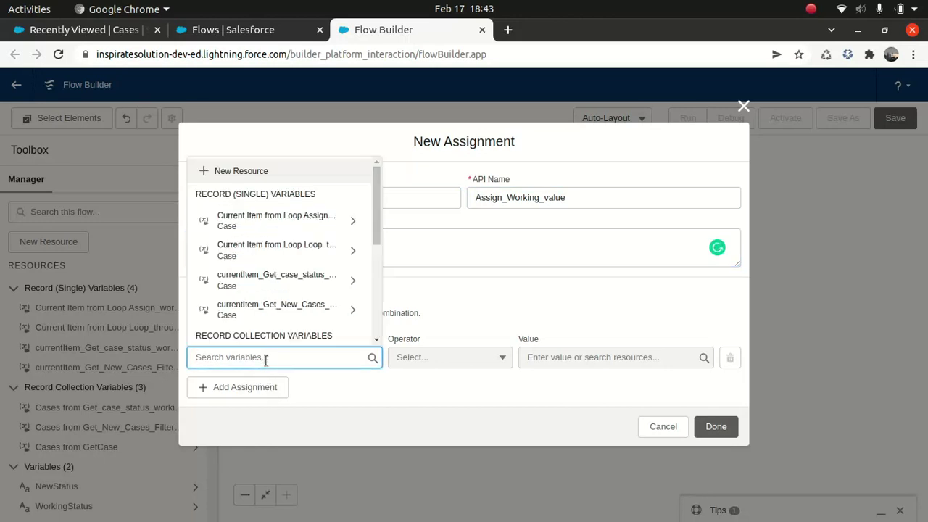
type("wor")
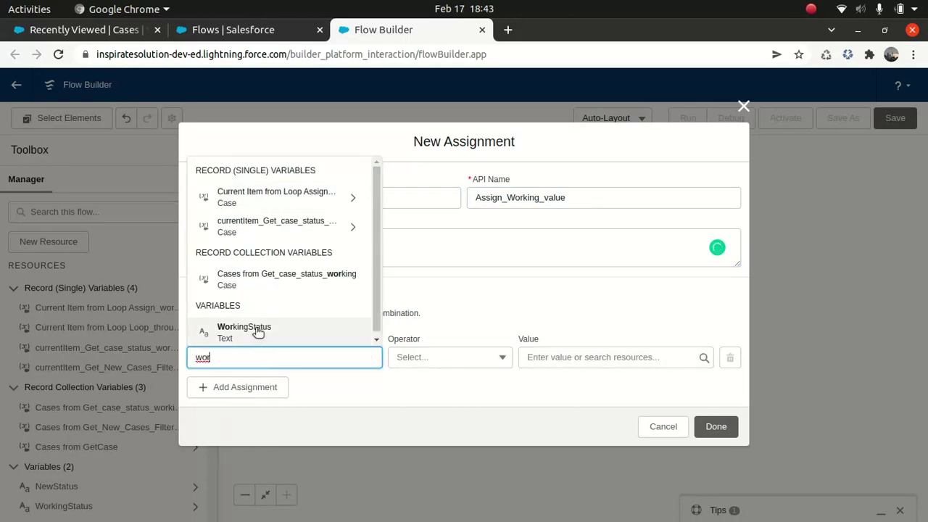
left_click(256, 332)
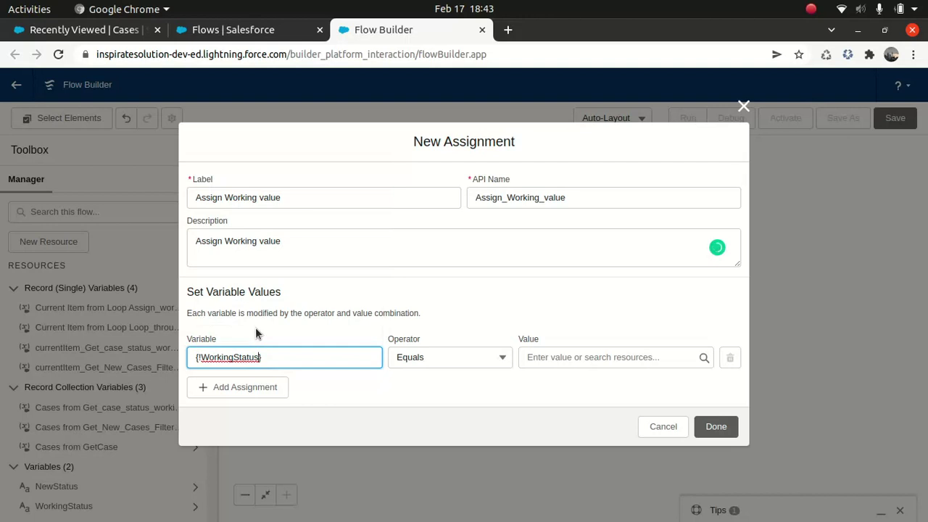
left_click(552, 355)
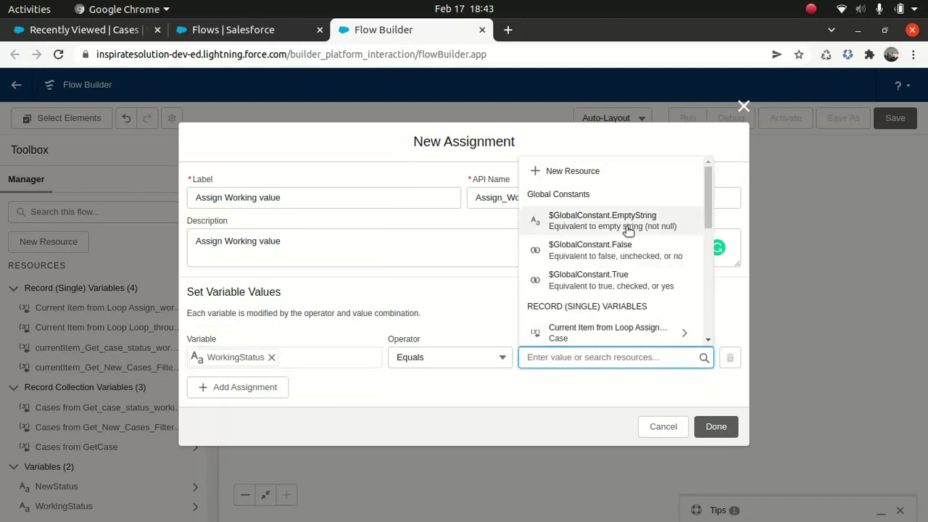
left_click_drag(706, 211, 707, 236)
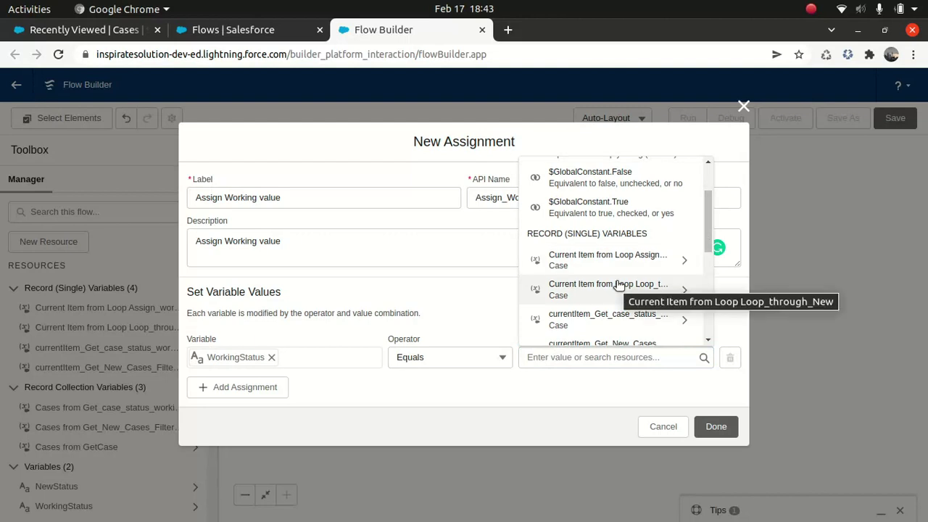
left_click(646, 284)
Set the assignment's value to the status field of the current item from loop Assign_working_status and confirm the assignment.
left_click(621, 356)
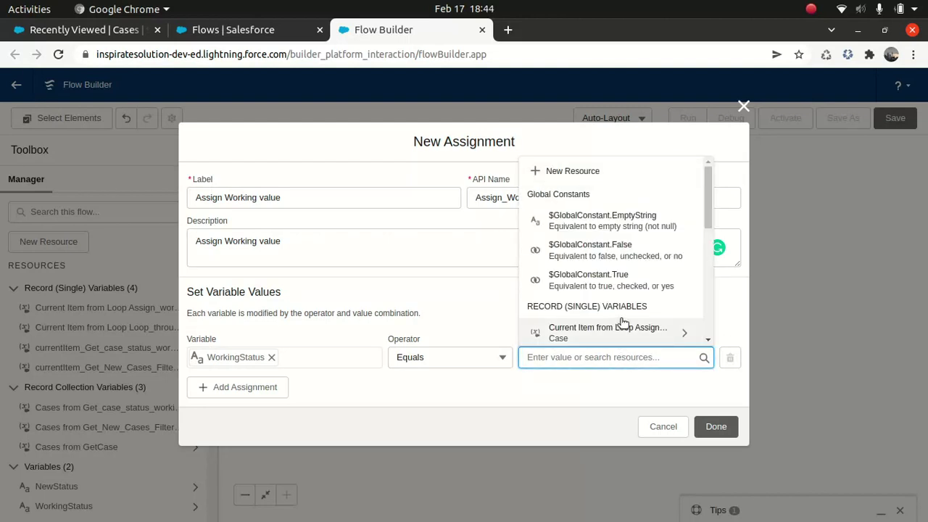
left_click_drag(707, 221, 706, 240)
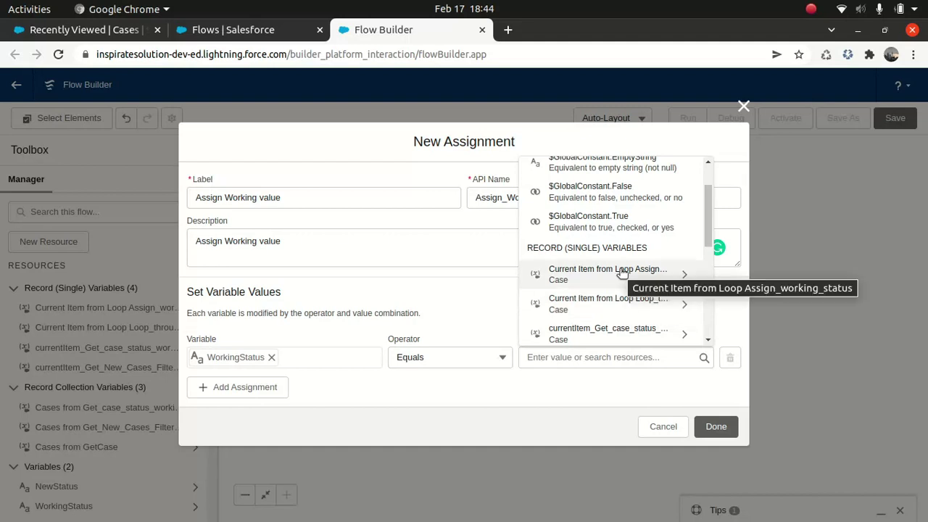
left_click(622, 272)
type("status.stat}")
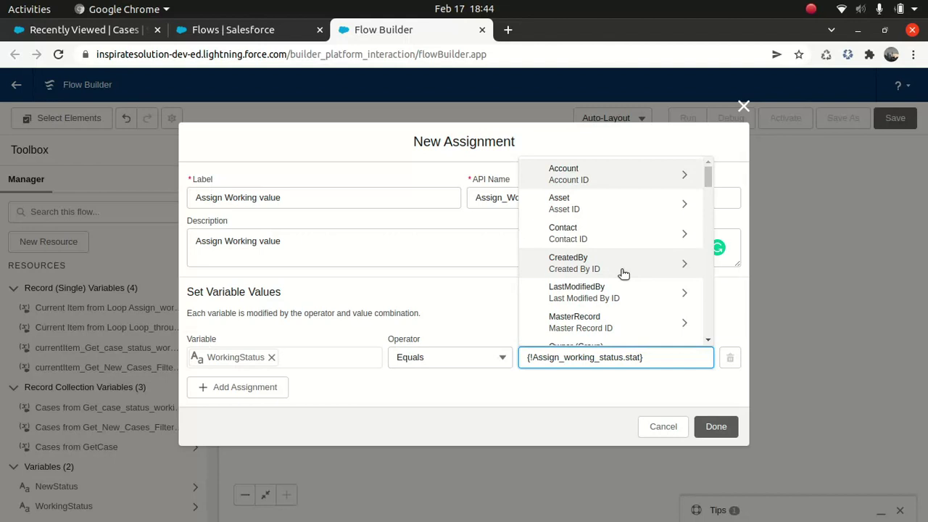
key("BackSpace")
key("BackSpace")
key("BackSpace")
key("BackSpace")
type("status")
left_click(631, 371)
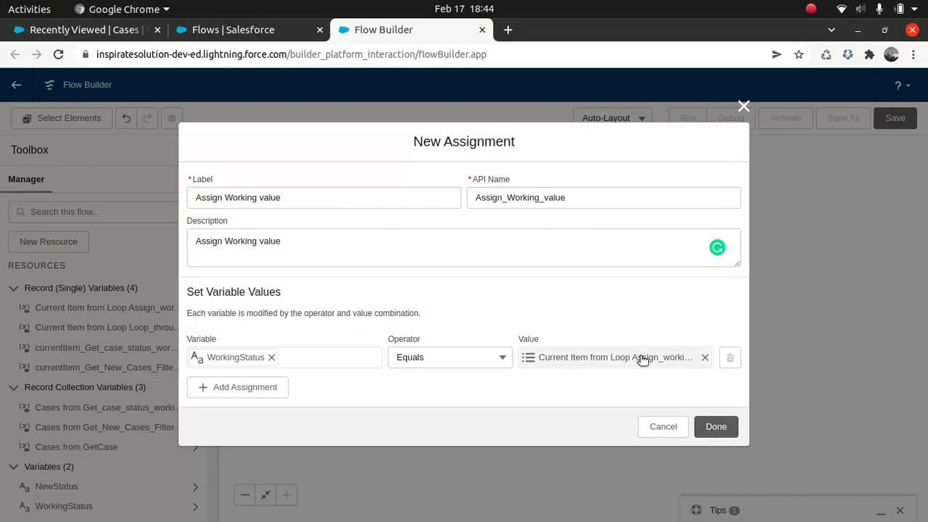
left_click(707, 427)
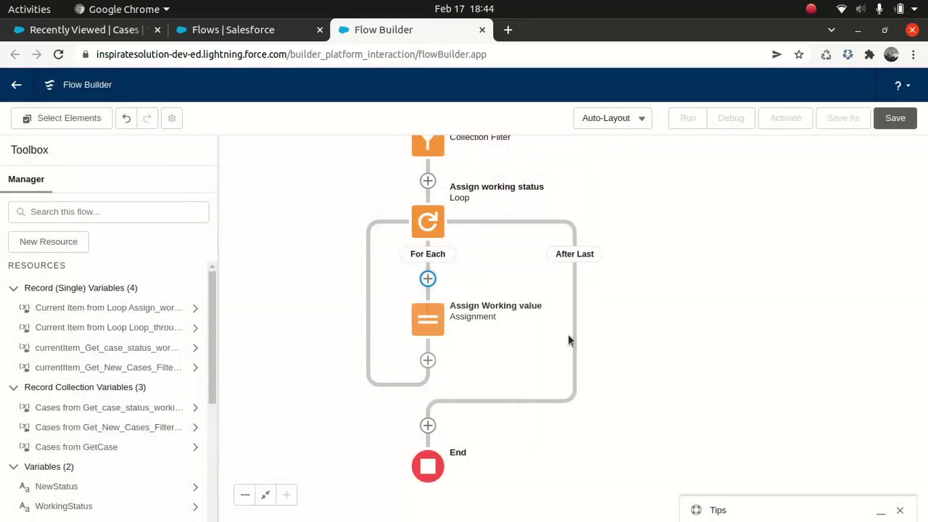
Save the flow with the label, API name and description "Demoflow".
left_click(894, 118)
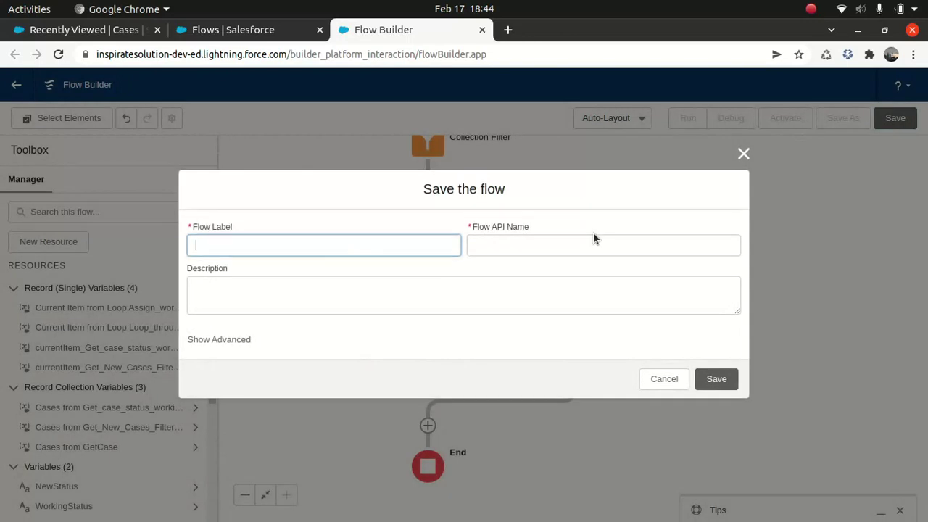
type("Demoflow")
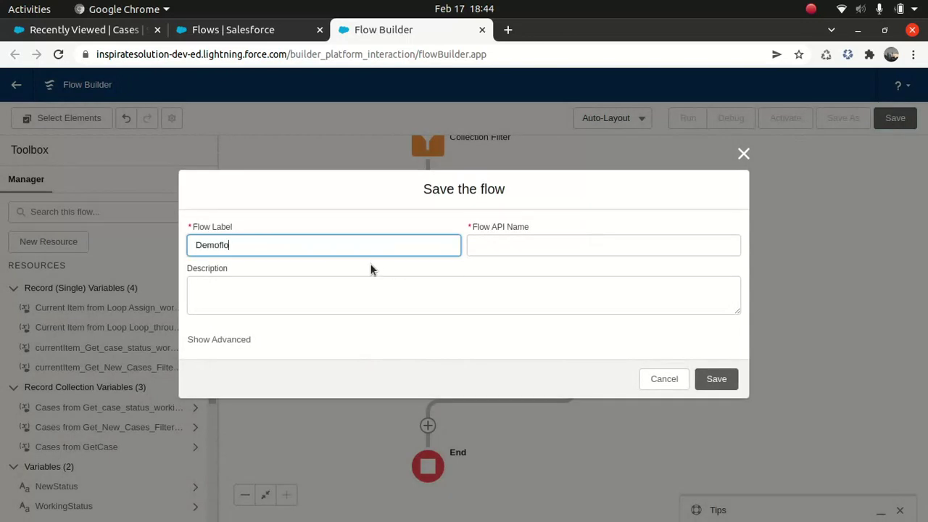
key("Tab")
left_click(260, 245)
left_click_drag(260, 244, 160, 239)
key("ctrl+c")
left_click(231, 305)
key("ctrl+v")
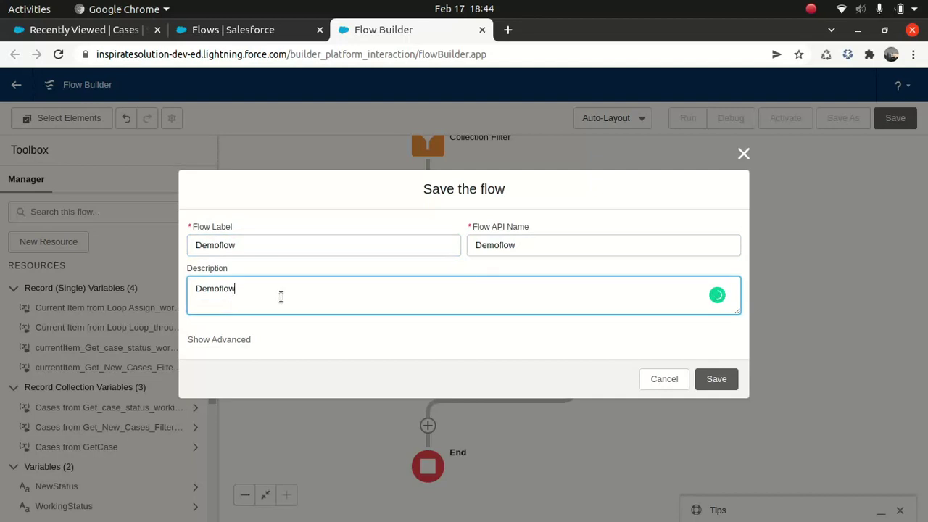
left_click(709, 379)
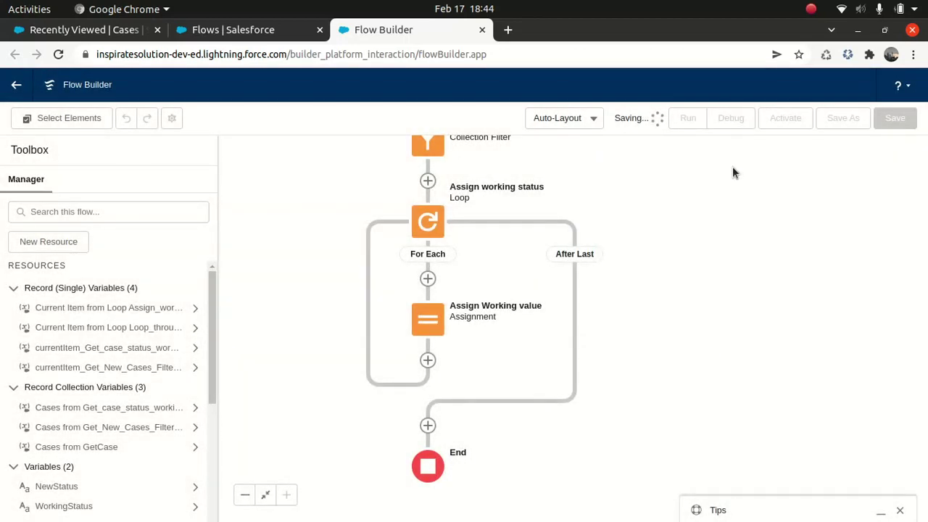
Run the flow in debug mode and examine the details of the GetCase record retrieval.
left_click(729, 119)
left_click(650, 410)
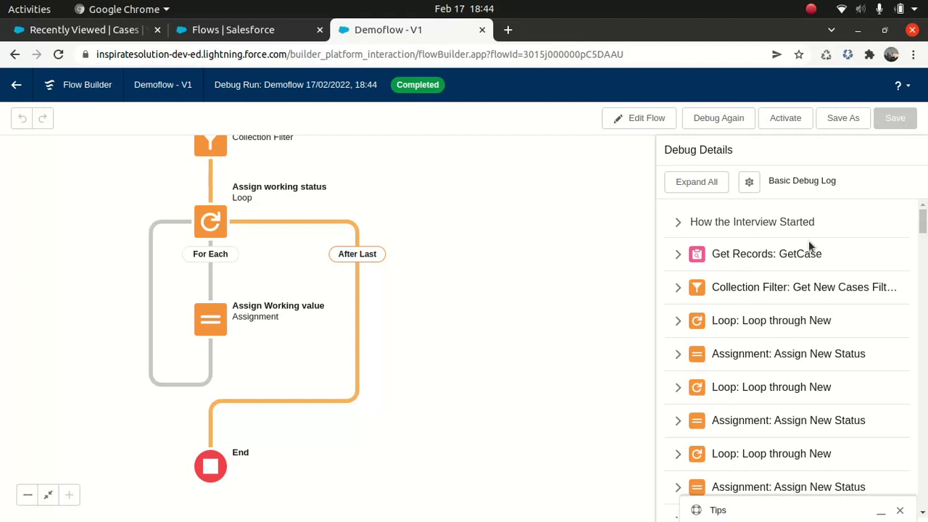
left_click(761, 255)
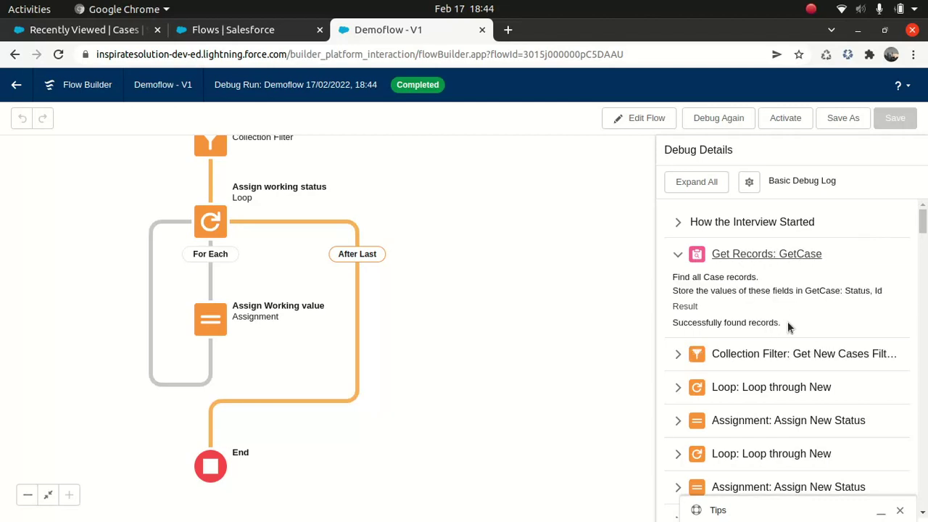
left_click(680, 253)
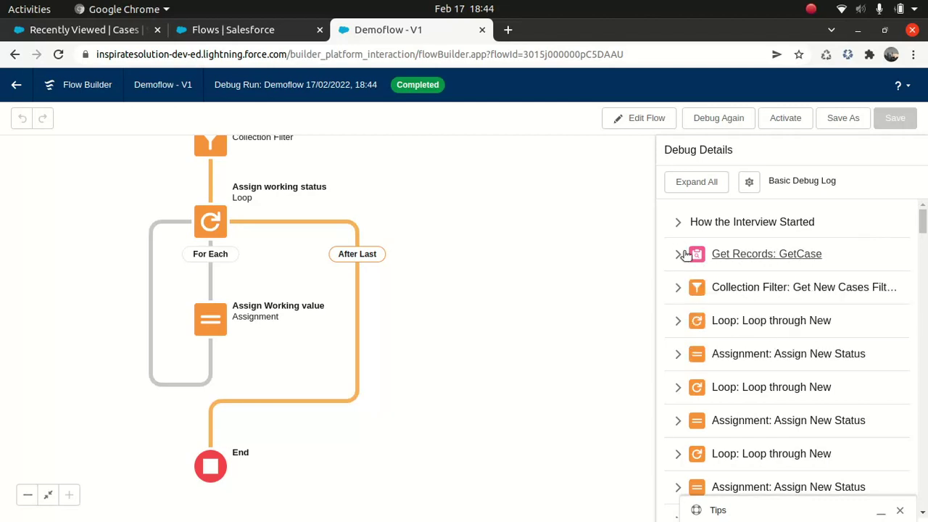
Examine the debug details of the Get New Cases Filtered collection filter and the first "Loop through New" entry.
left_click(727, 289)
mouse_move(922, 220)
left_mouse_down()
mouse_move(921, 245)
mouse_move(922, 227)
left_mouse_up()
scroll(905, 244, "down", 1)
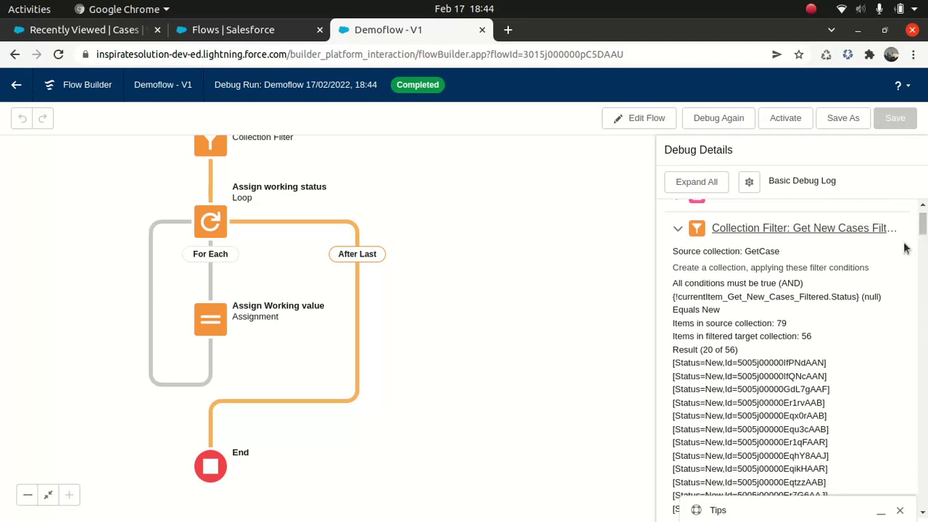
left_click(676, 235)
left_click(674, 263)
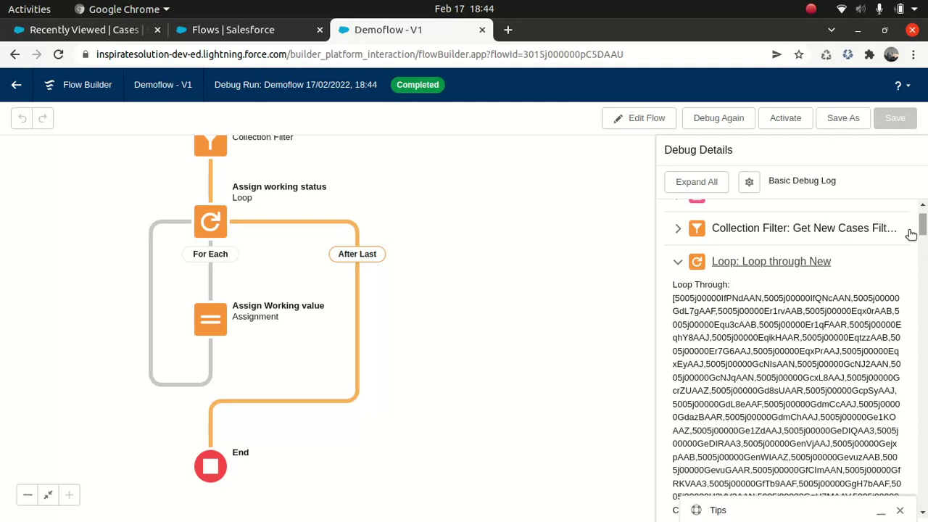
left_click(676, 265)
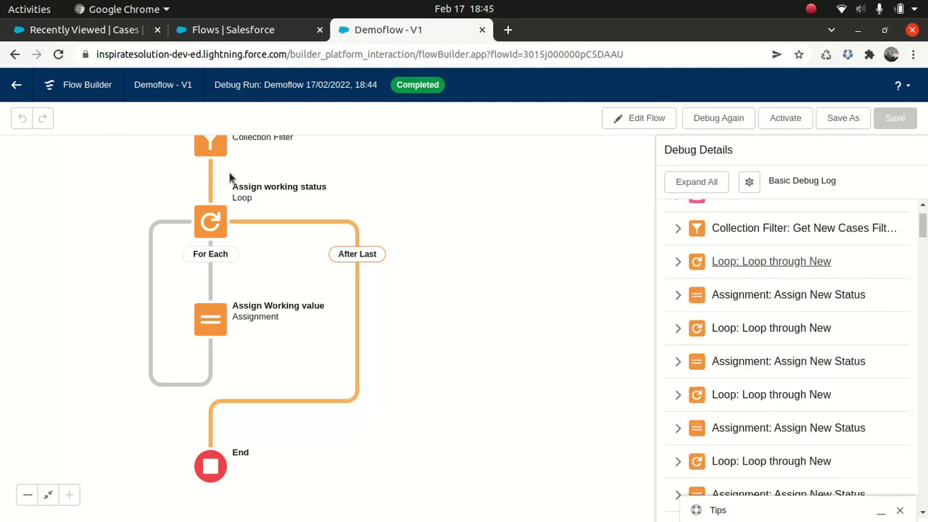
Examine the first loop's path in the flow and the debug details of two "Assign New Status" assignments.
scroll(565, 425, "up", 5)
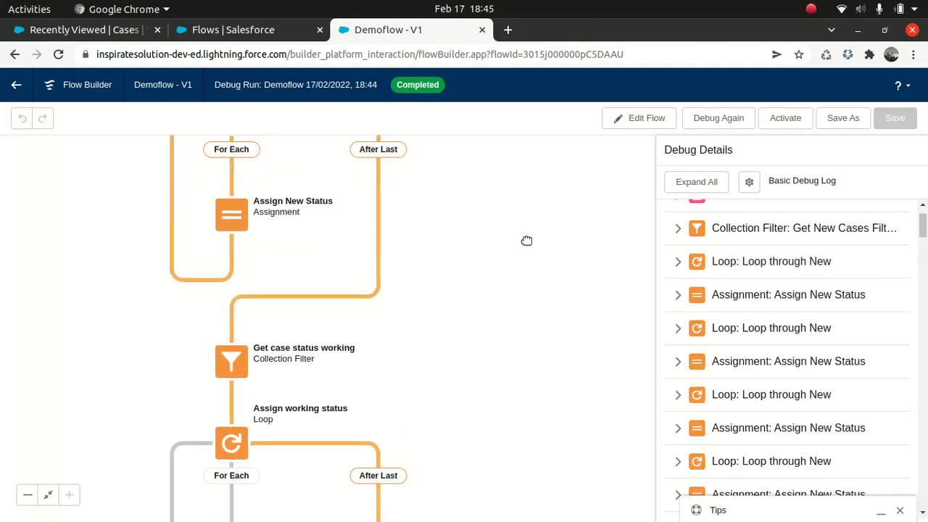
scroll(526, 240, "up", 3)
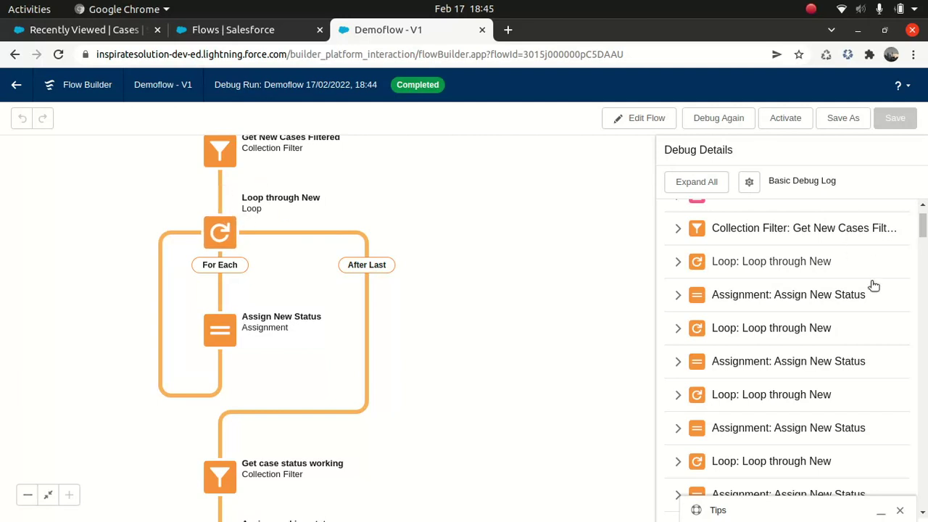
left_click(678, 362)
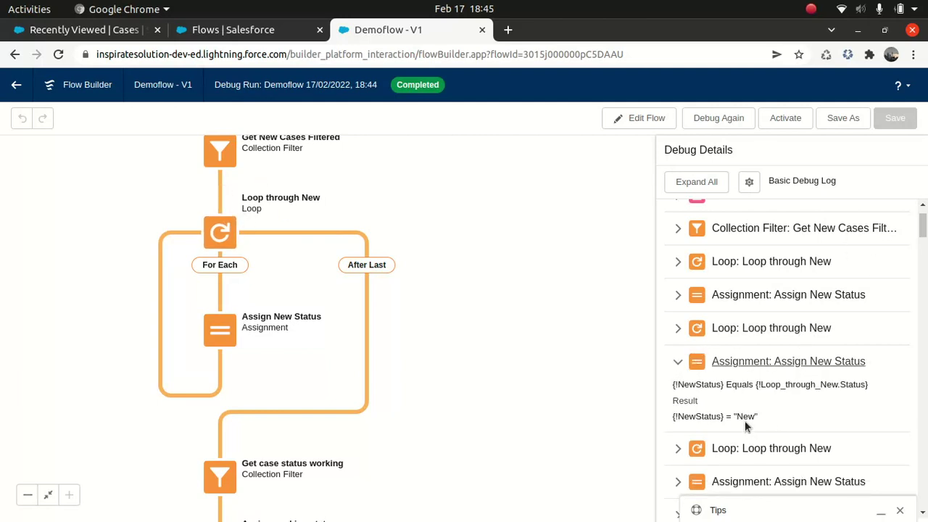
left_click(678, 362)
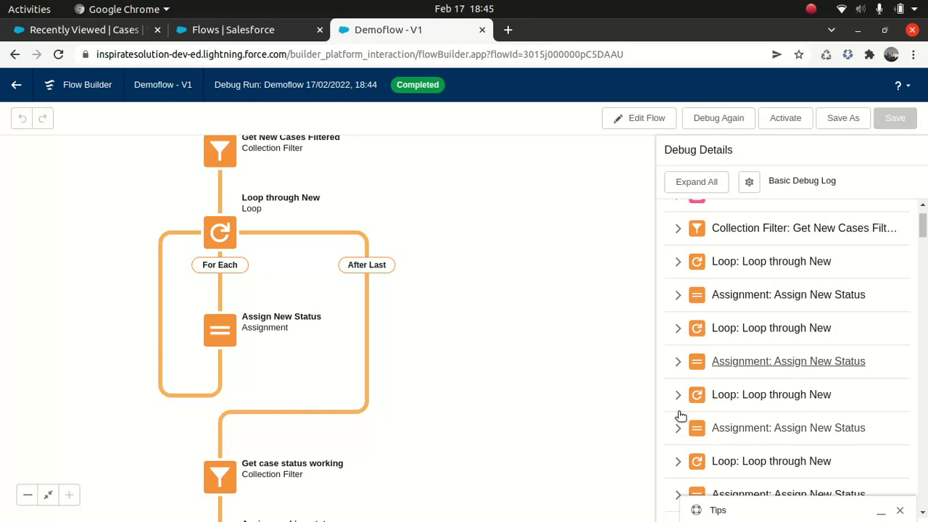
left_click(678, 428)
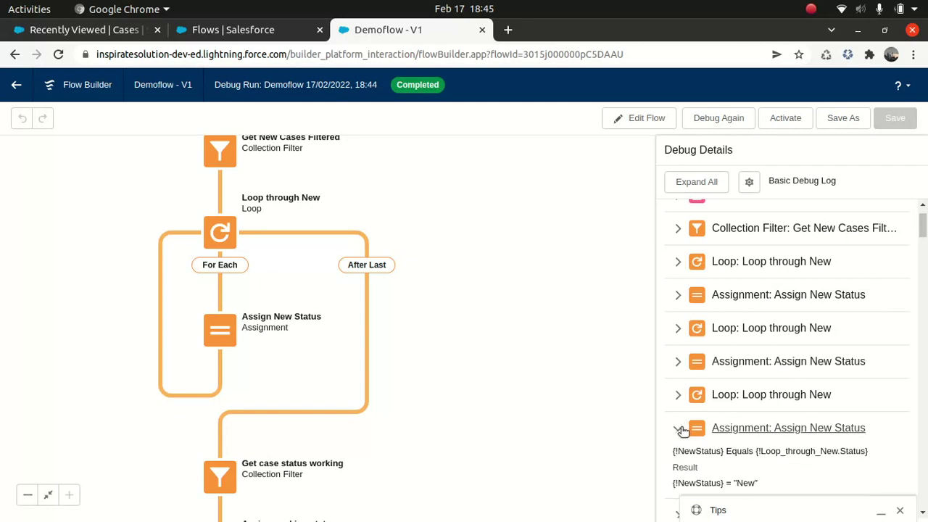
left_click(679, 429)
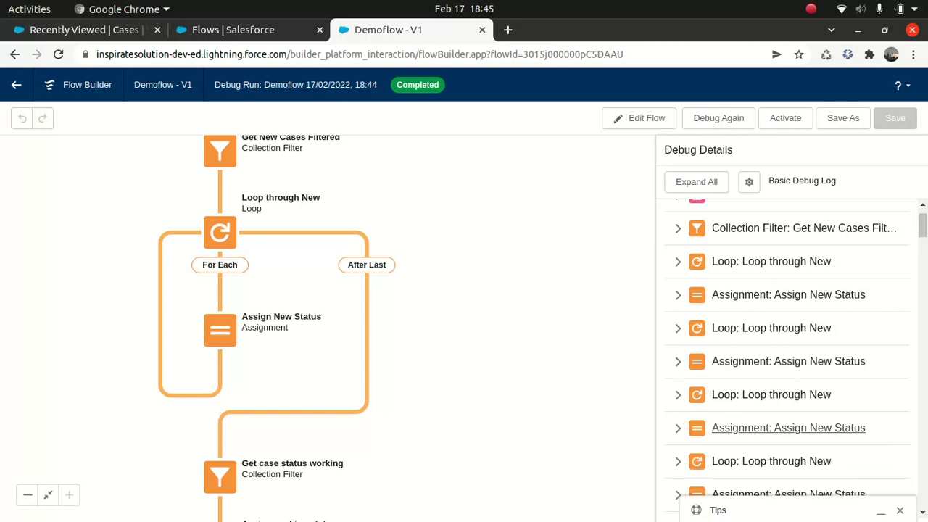
Examine the flow's path to the second loop and the debug details of the "Get case status working" collection filter.
left_click_drag(922, 222, 914, 229)
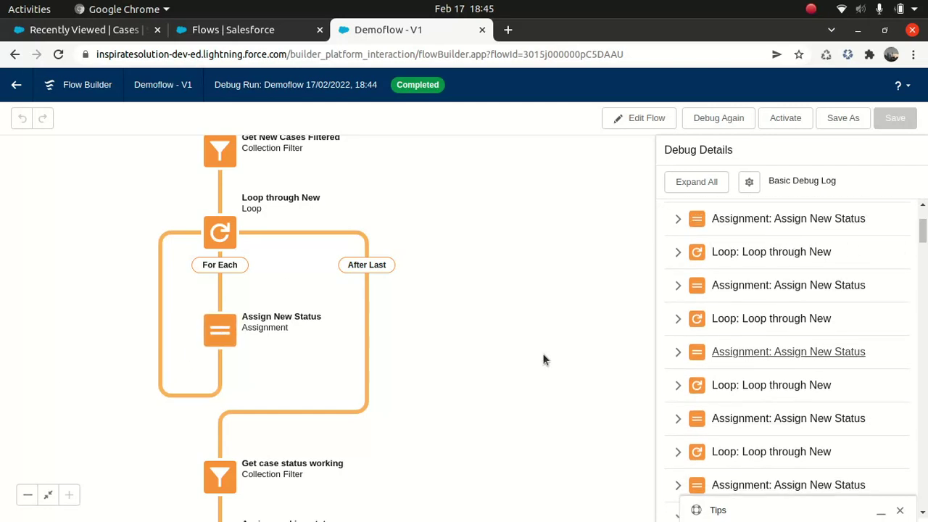
left_click_drag(439, 435, 447, 327)
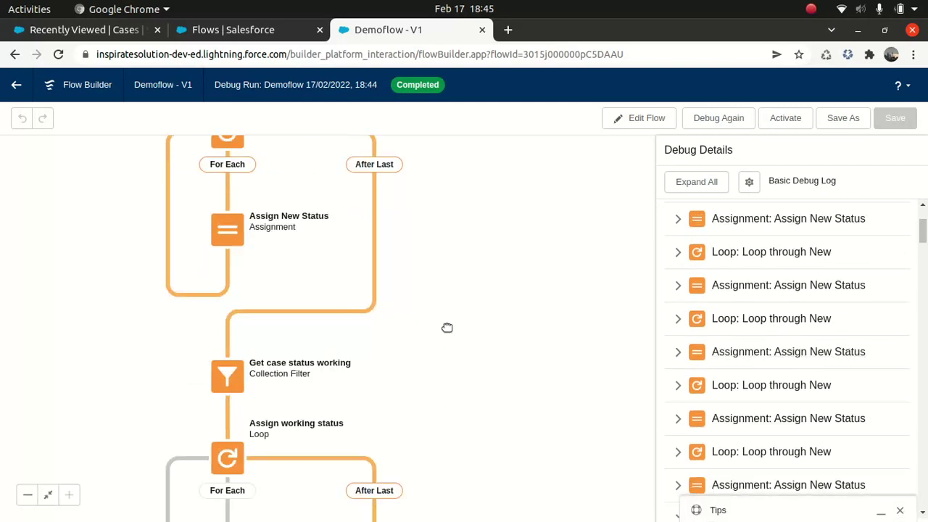
left_click_drag(924, 230, 921, 512)
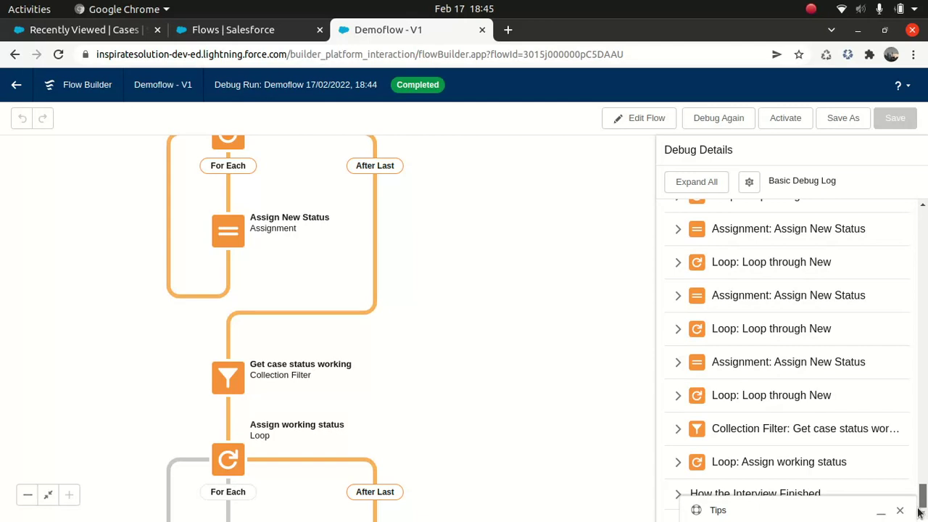
left_click(693, 429)
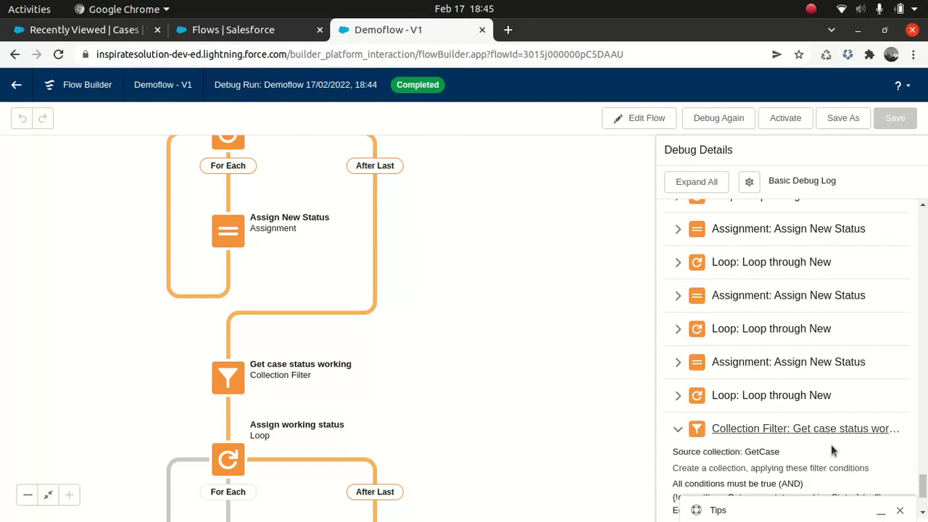
scroll(924, 496, "down", 3)
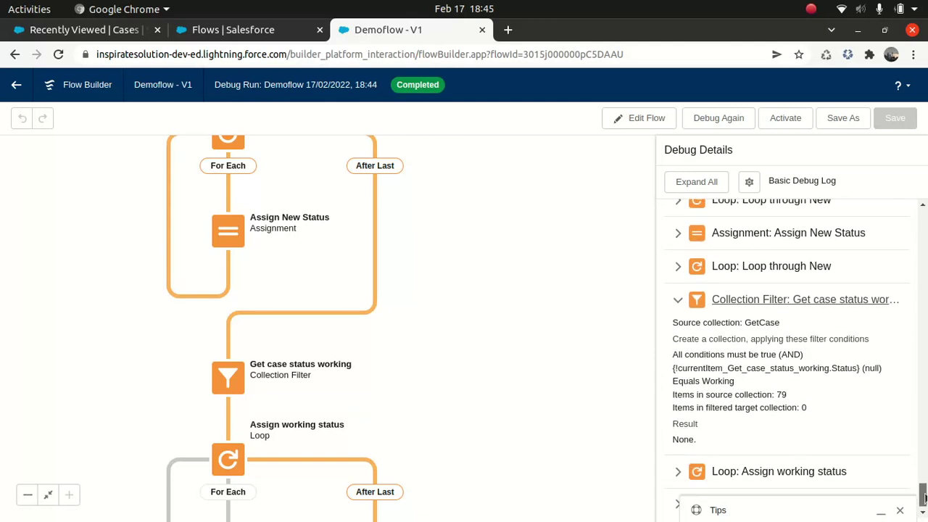
scroll(924, 496, "down", 1)
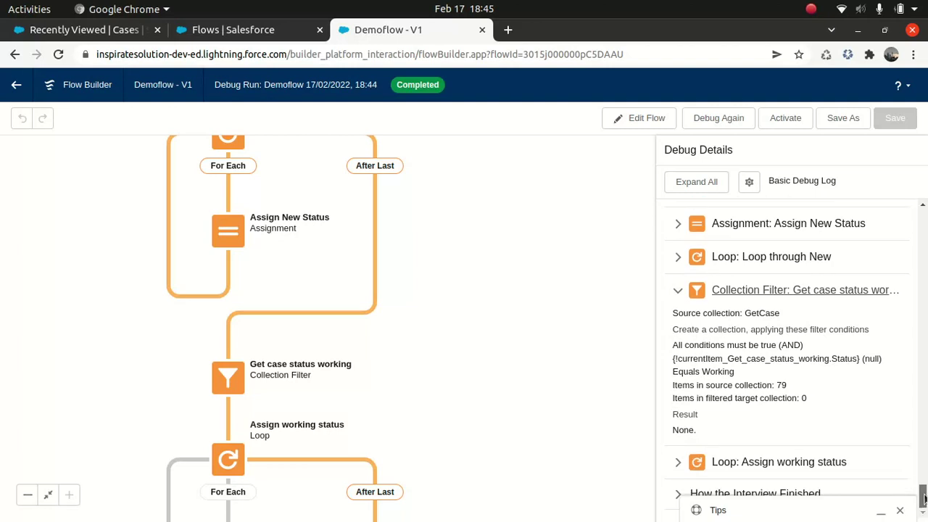
scroll(924, 496, "up", 1)
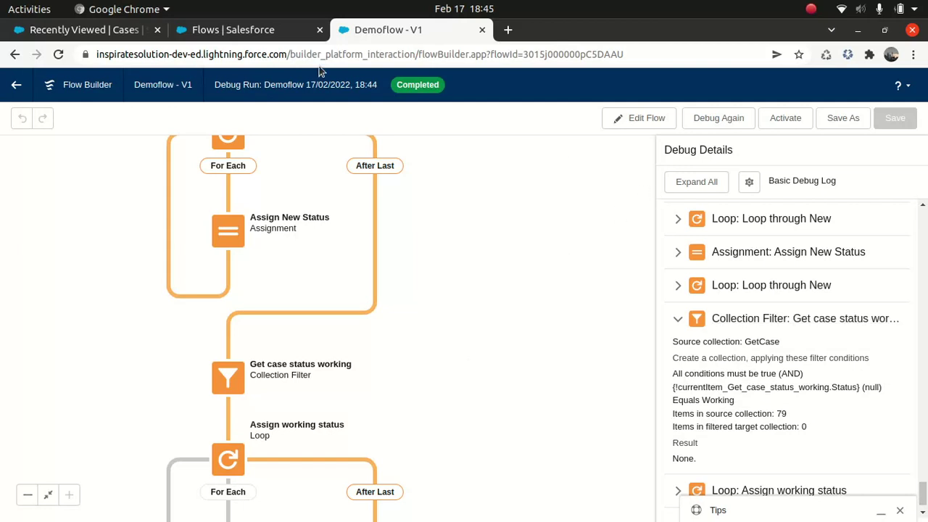
Check the statuses in the Recently Viewed Cases list and return Demoflow to editing.
left_click(232, 29)
left_click(110, 29)
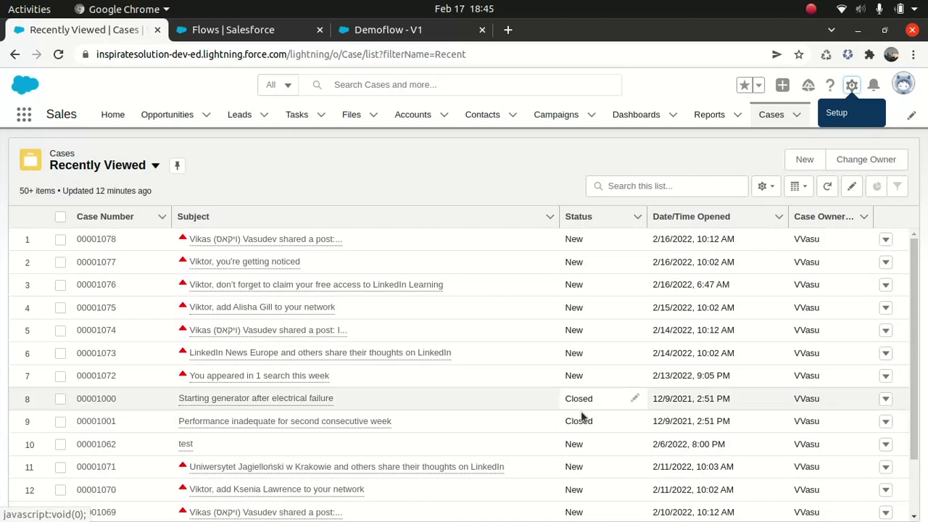
left_click(406, 32)
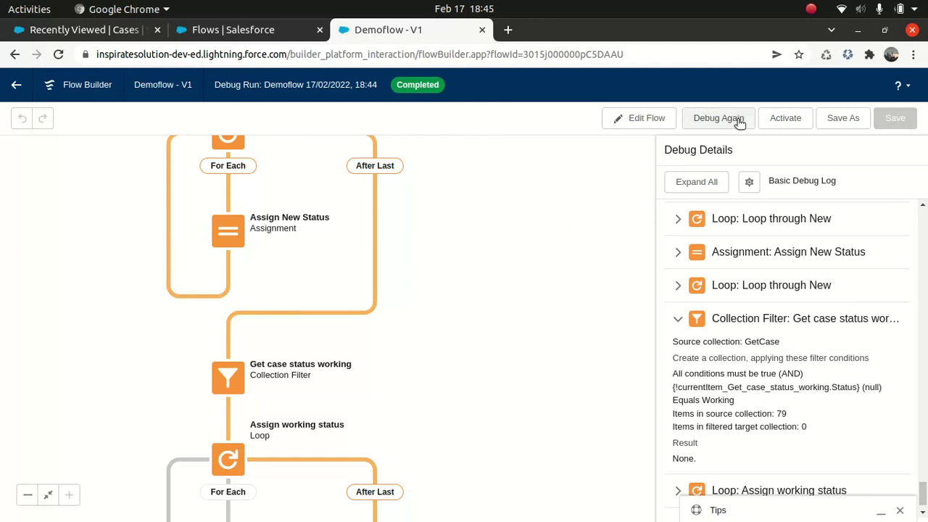
left_click(637, 119)
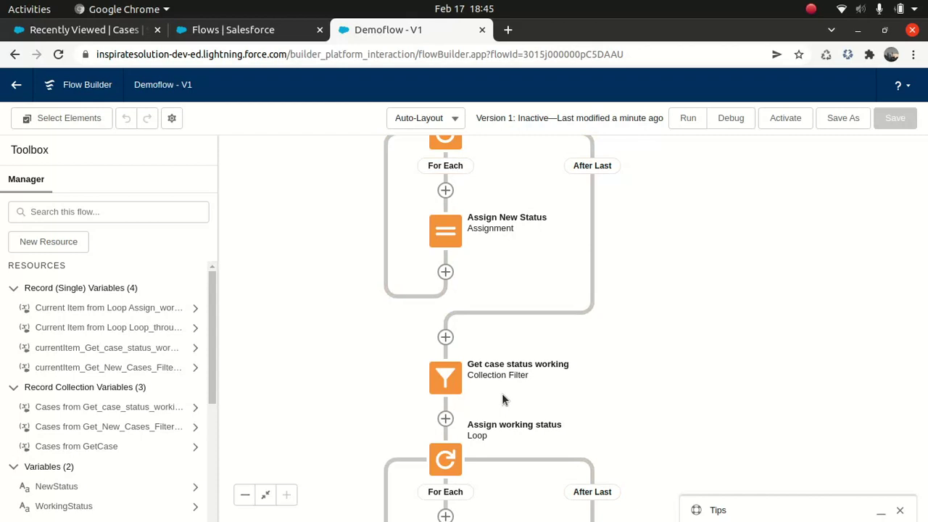
double_click(455, 368)
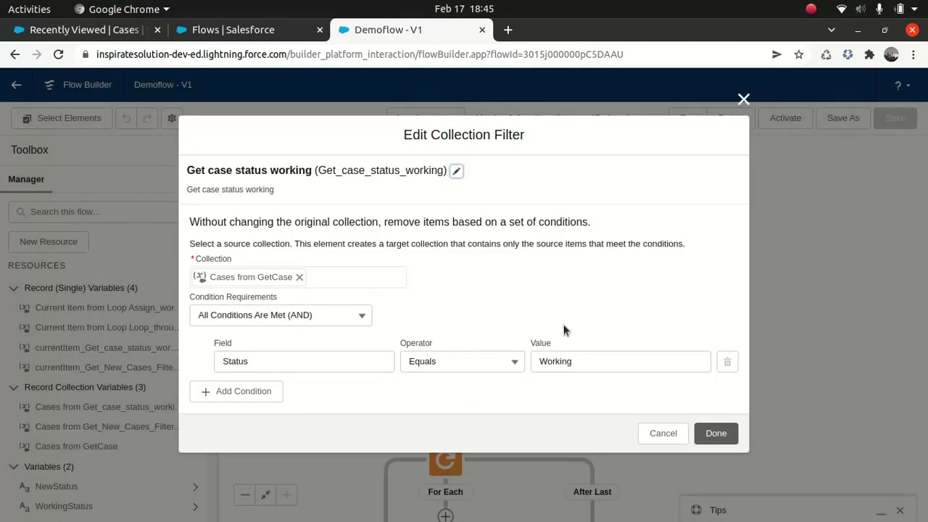
left_click(594, 361)
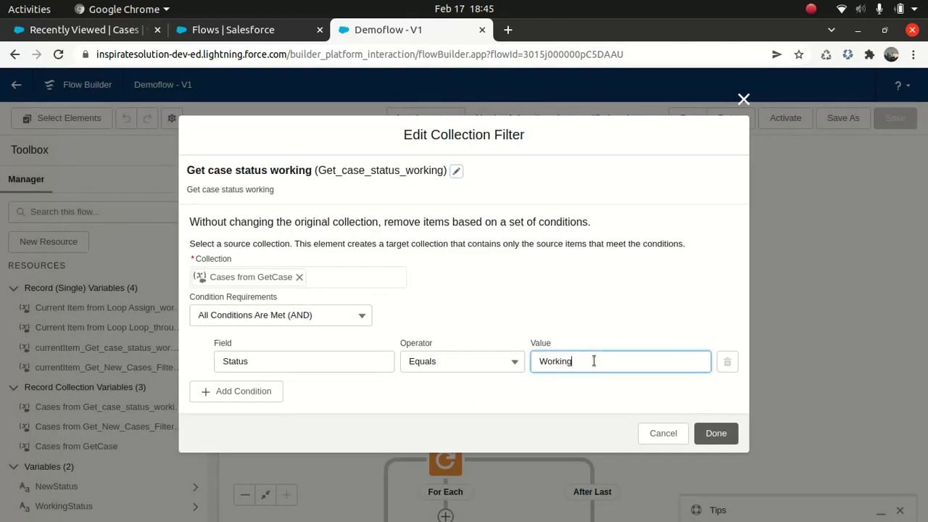
left_click(716, 290)
left_click(743, 100)
scroll(735, 275, "down", 3)
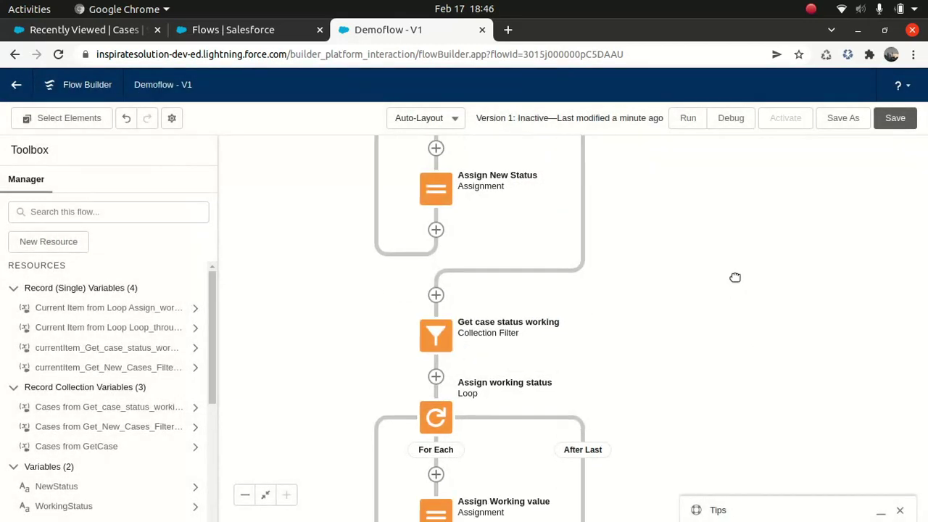
left_click_drag(732, 261, 720, 358)
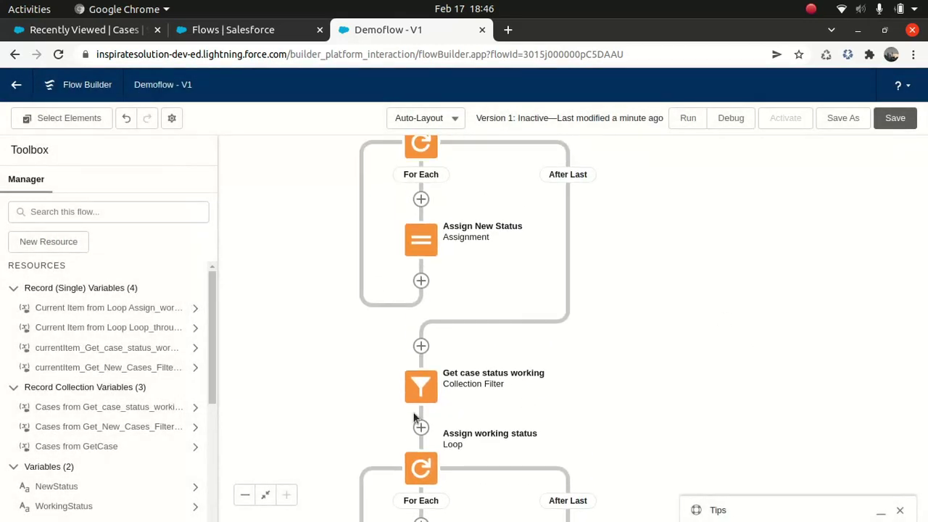
Set the Status condition value of the "Get case status working" collection filter to Closed.
double_click(421, 386)
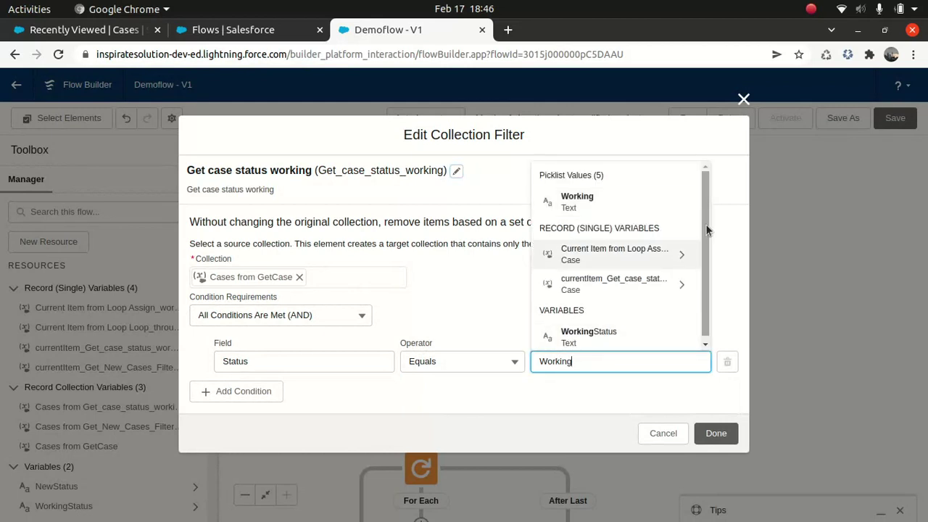
left_click(592, 360)
double_click(591, 360)
type("cl")
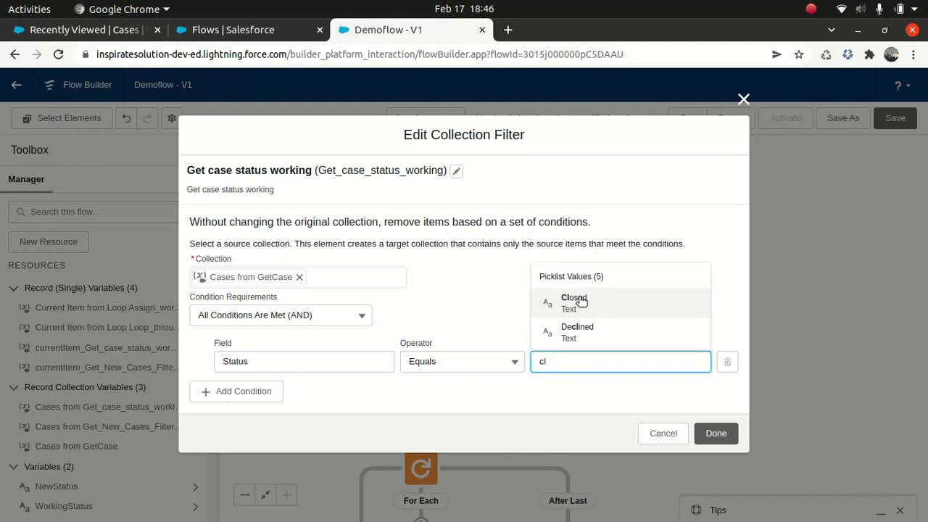
left_click(580, 297)
left_click(714, 433)
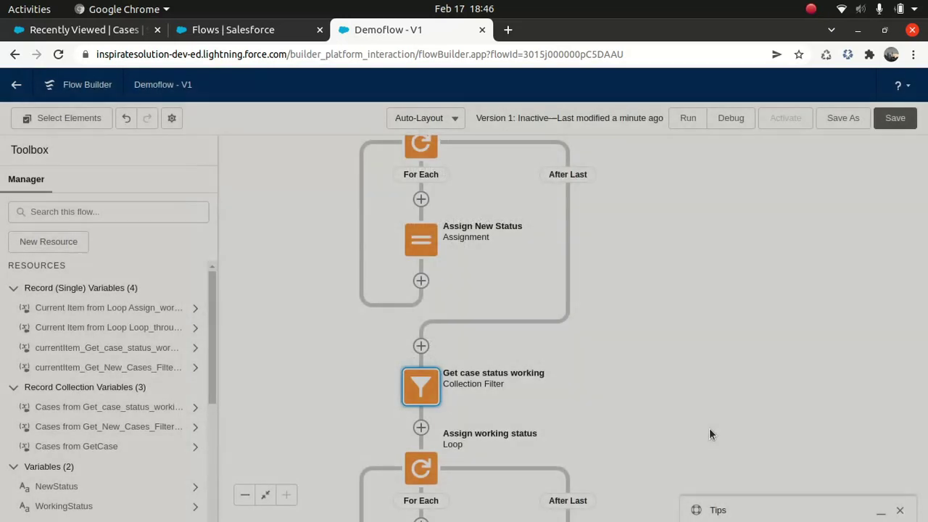
Save the edited flow and run it in debug mode with the default options.
left_click(895, 118)
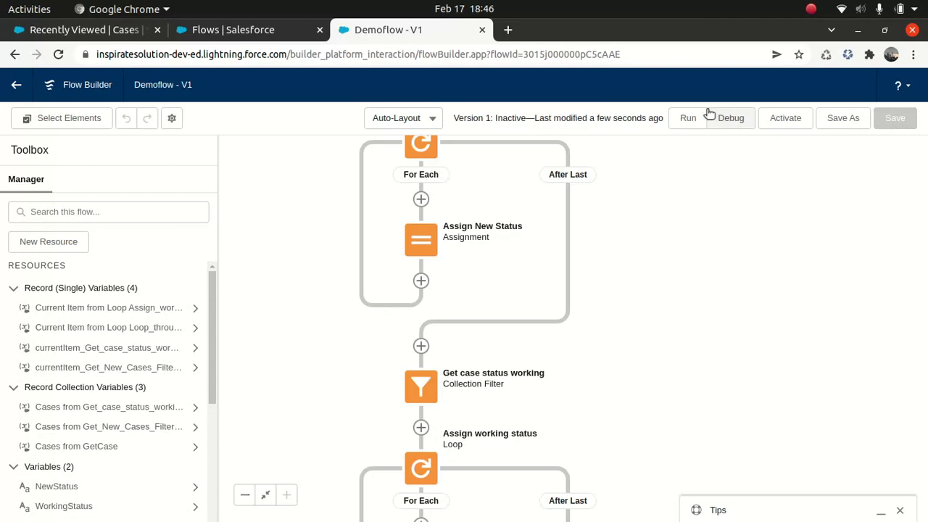
left_click(730, 119)
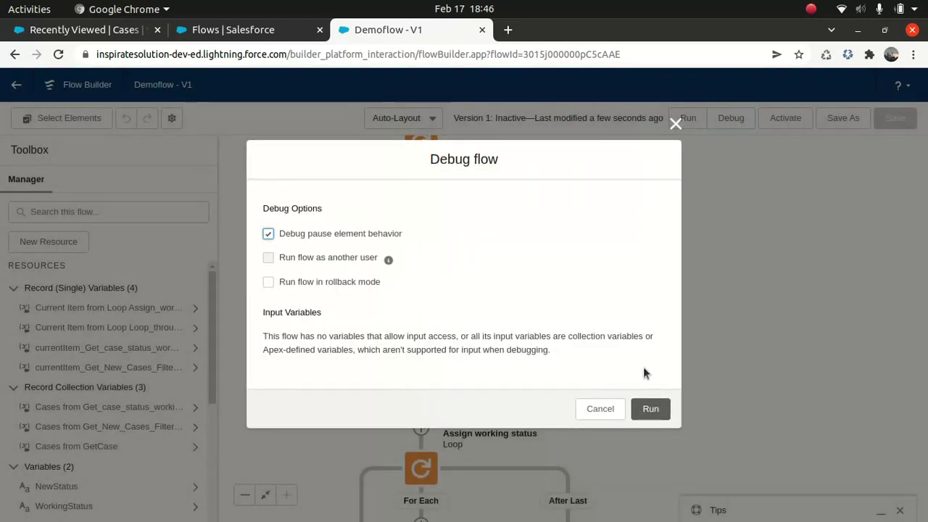
left_click(656, 409)
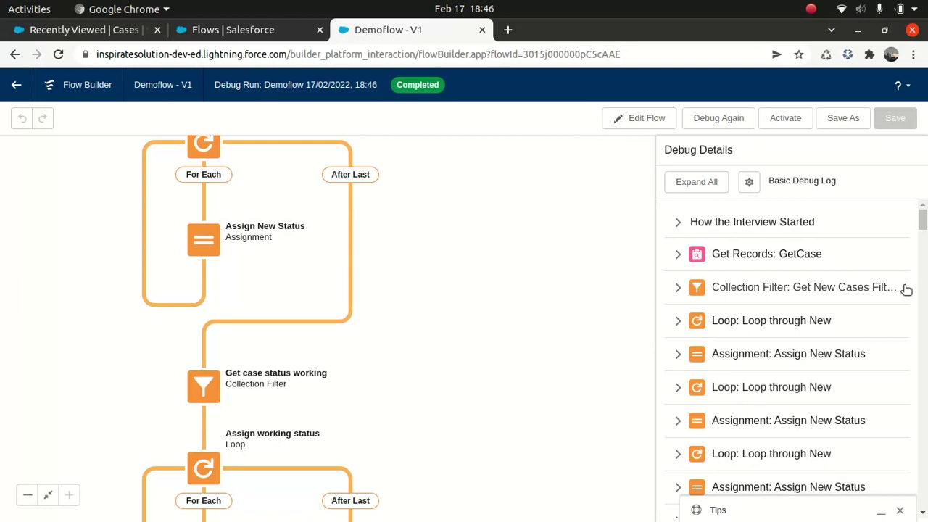
Check the Cases list and examine the new run's debug details of the "Get case status working" collection filter.
left_click(86, 30)
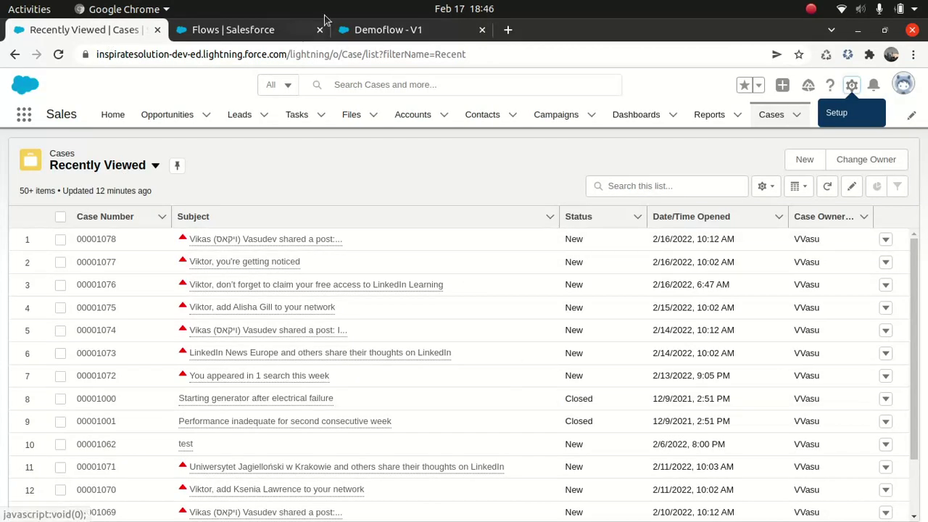
left_click(384, 30)
left_click_drag(921, 216, 921, 497)
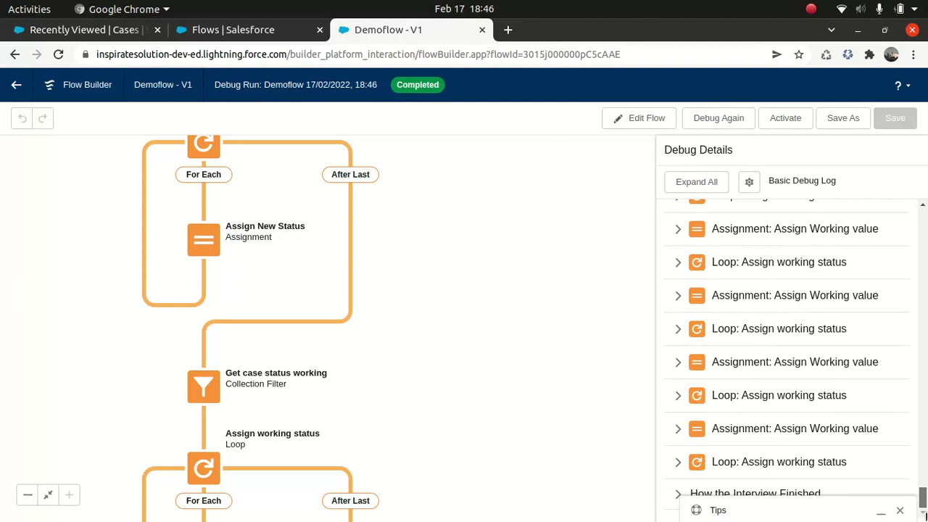
left_click_drag(922, 496, 920, 420)
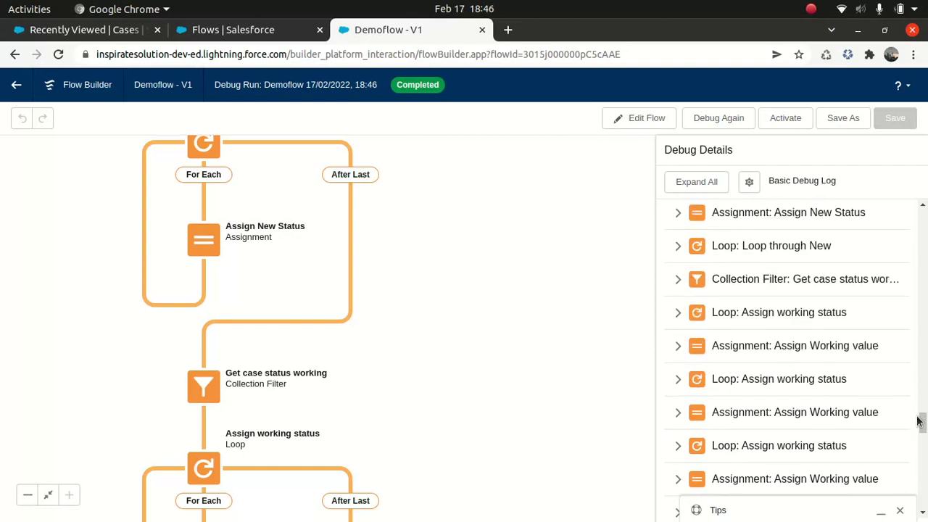
left_click(787, 284)
double_click(804, 387)
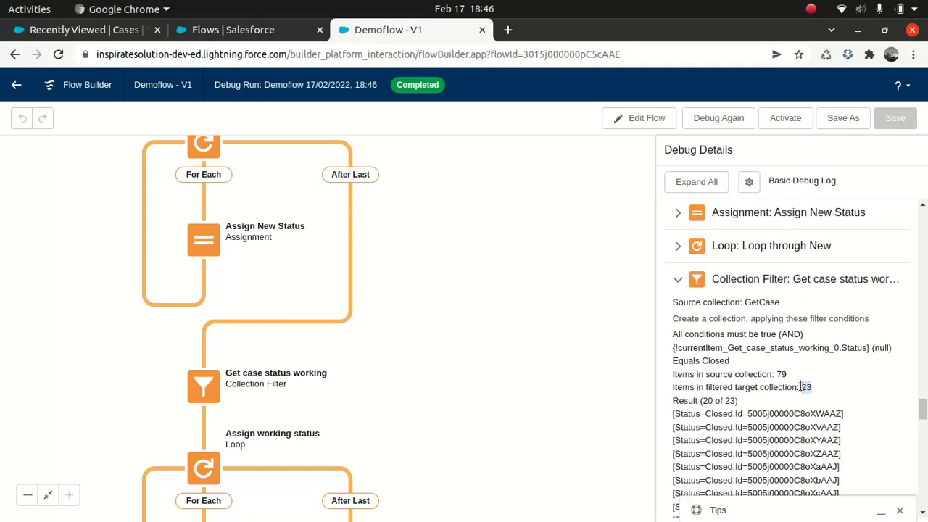
double_click(716, 360)
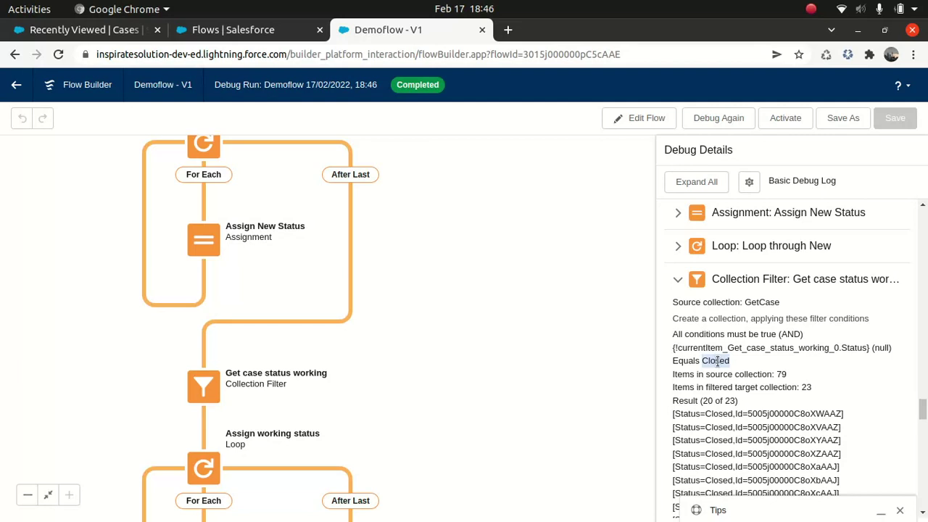
left_click(679, 282)
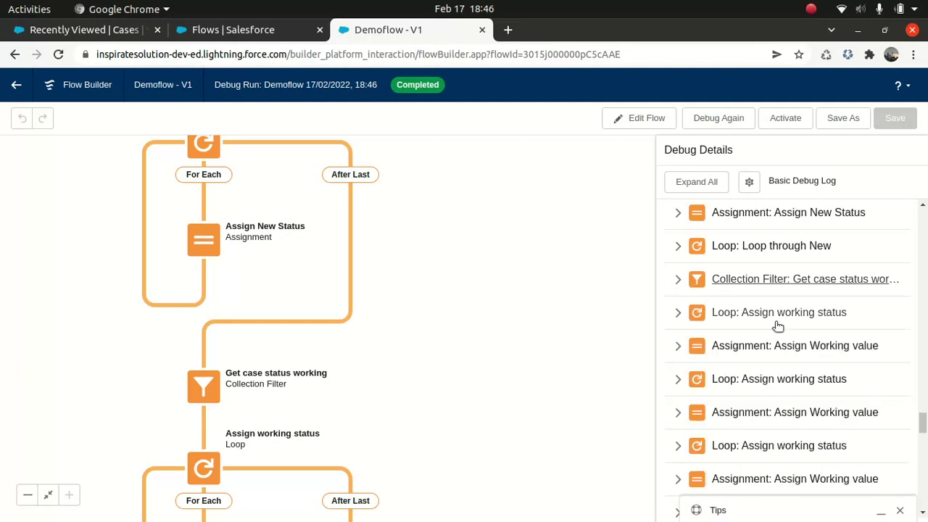
Examine the debug details of the first three "Assign working status" loop entries and the first "Assign Working value" assignment.
left_click(679, 317)
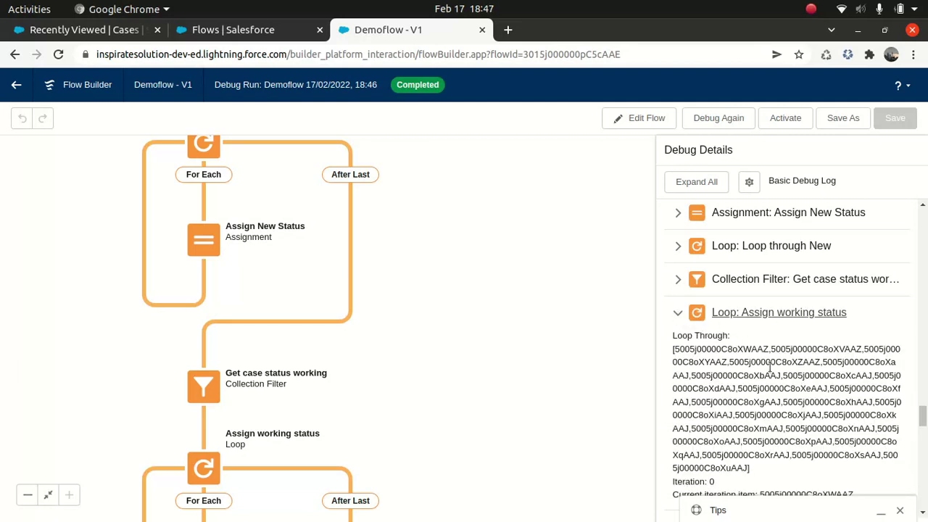
left_click(680, 318)
scroll(405, 426, "down", 3)
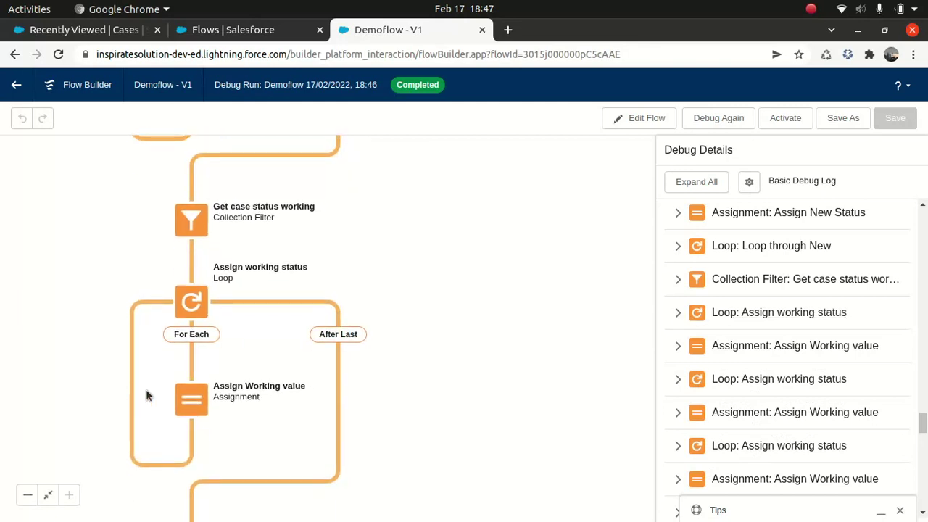
left_click(677, 382)
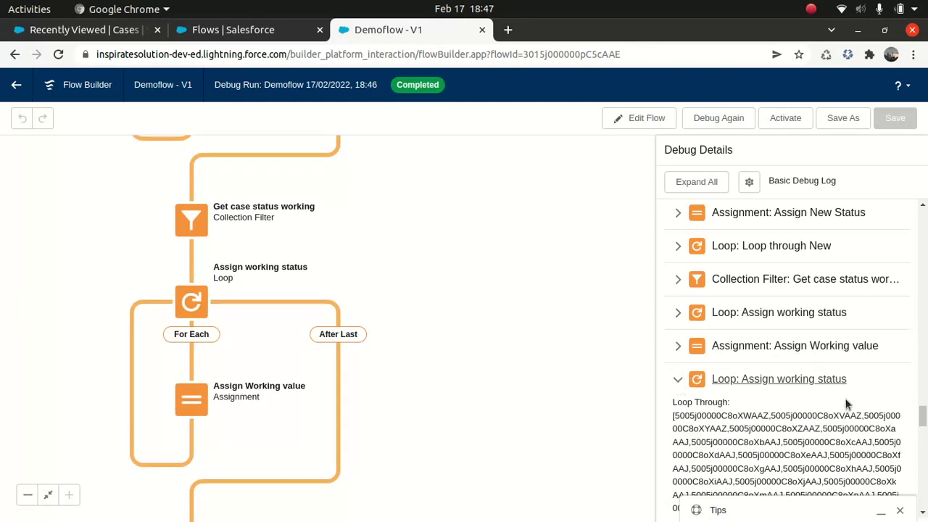
left_click(677, 379)
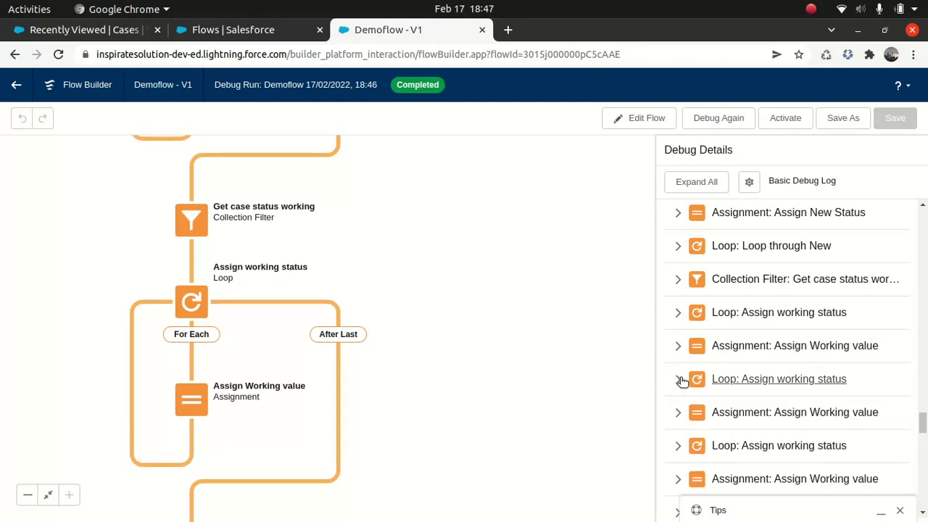
left_click(679, 446)
left_click_drag(922, 413, 922, 419)
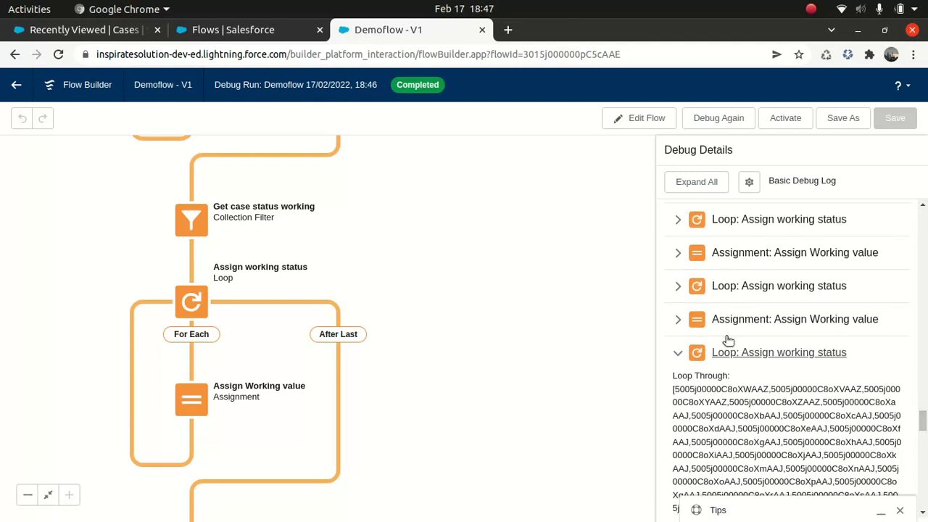
left_click(678, 252)
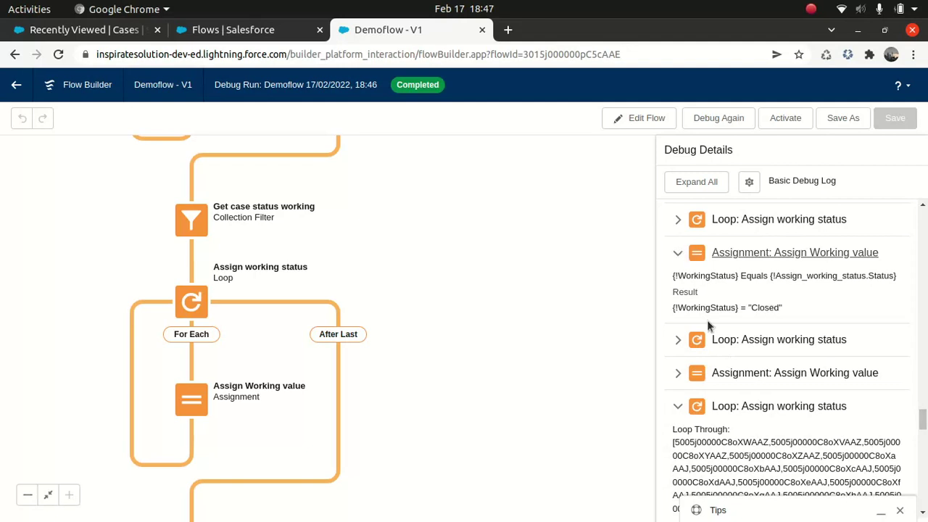